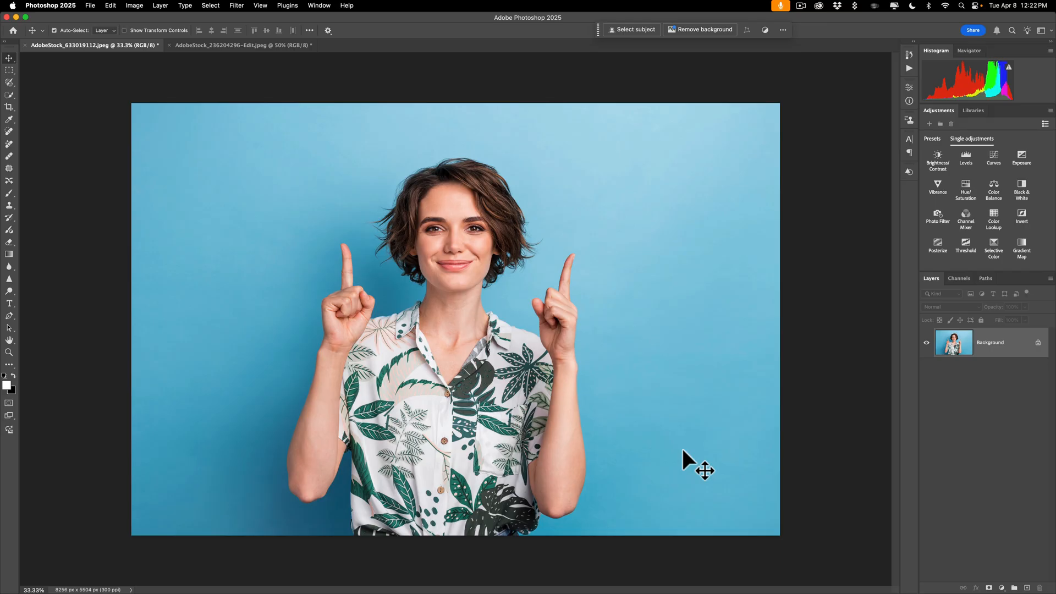
Bring Affinity Photo 2 to the front from the Dock
click(821, 578)
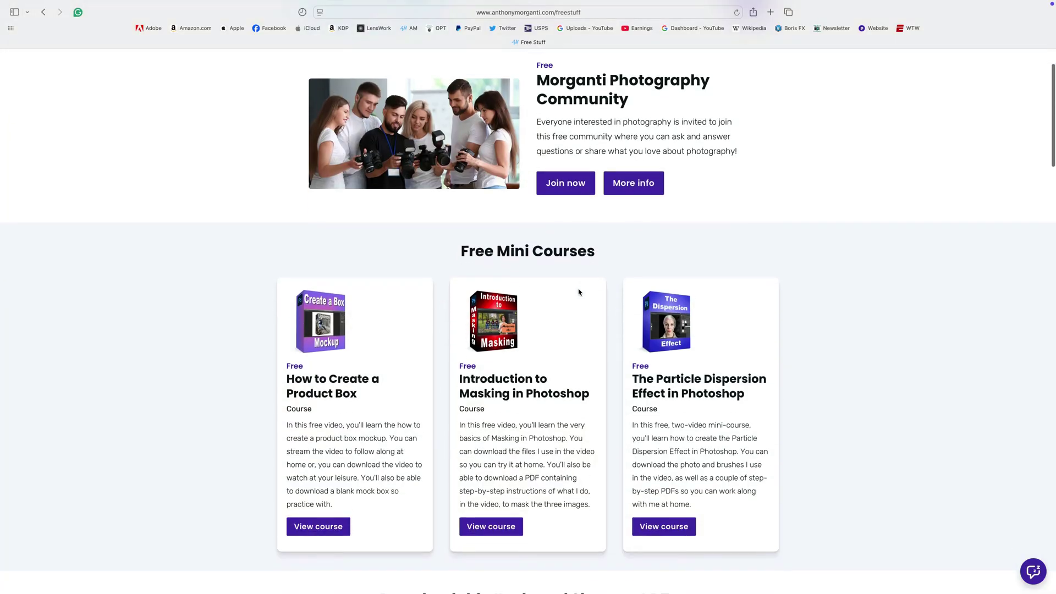
scroll(580, 292, down, 3)
scroll(580, 293, down, 3)
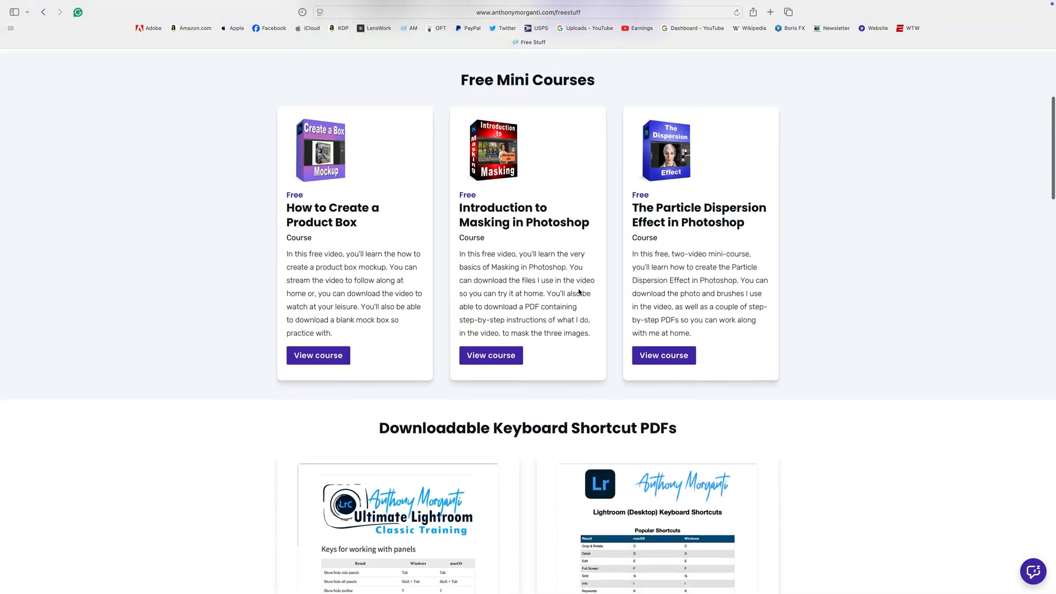
scroll(579, 292, down, 3)
scroll(579, 292, down, 3)
scroll(580, 289, down, 3)
scroll(579, 289, down, 3)
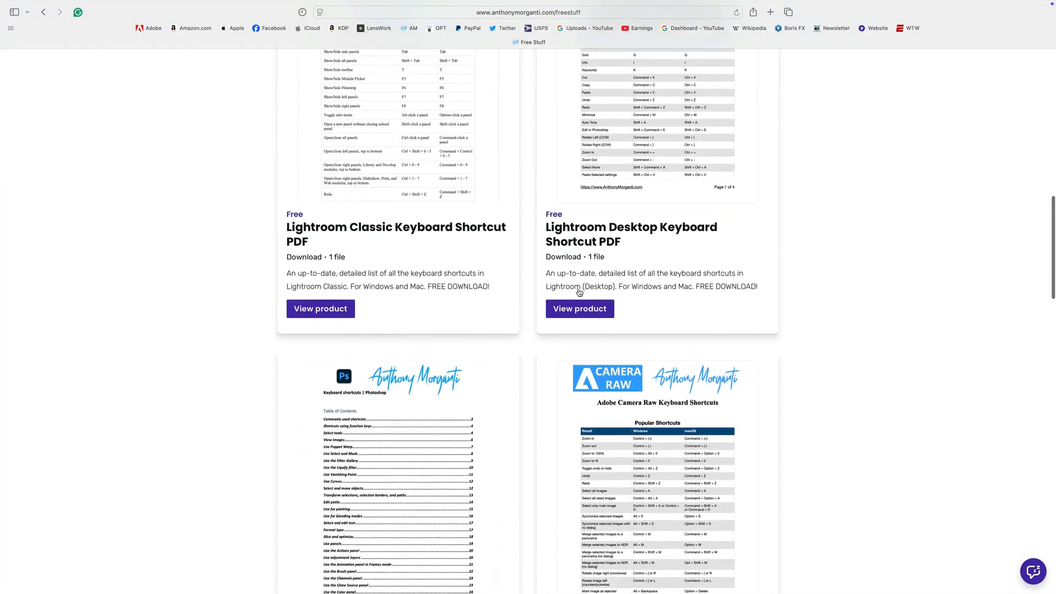
scroll(579, 289, down, 3)
scroll(579, 289, down, 3)
scroll(580, 292, down, 3)
scroll(579, 292, down, 3)
scroll(579, 292, down, 2)
scroll(580, 292, down, 3)
scroll(579, 292, down, 2)
scroll(579, 292, down, 2)
scroll(580, 293, down, 2)
scroll(579, 293, down, 2)
scroll(579, 292, down, 2)
scroll(580, 293, down, 2)
scroll(580, 292, down, 2)
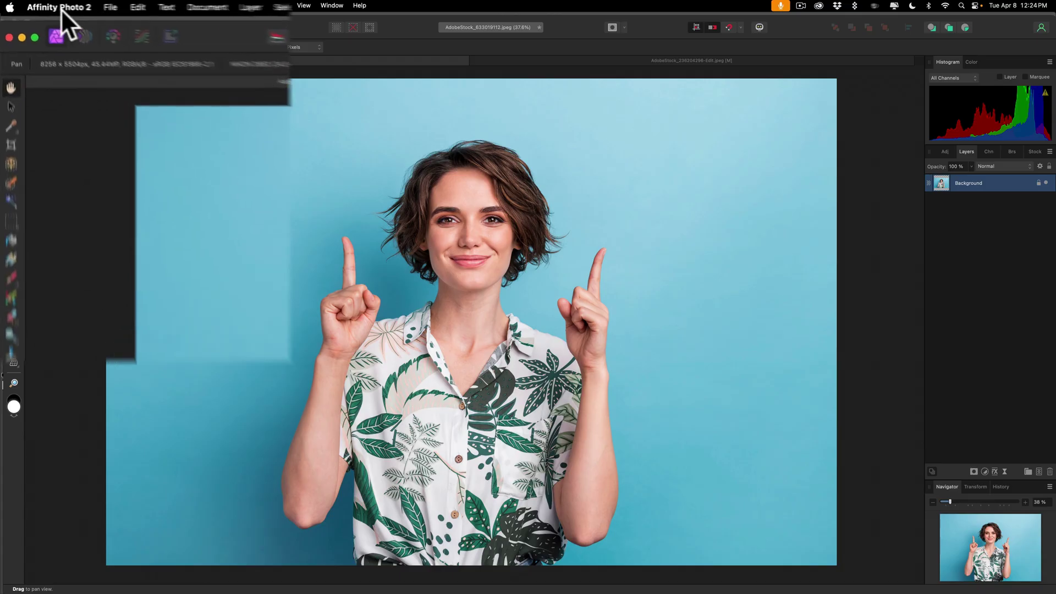
Show the Affinity Photo 2 application menu with Settings and personas
click(60, 8)
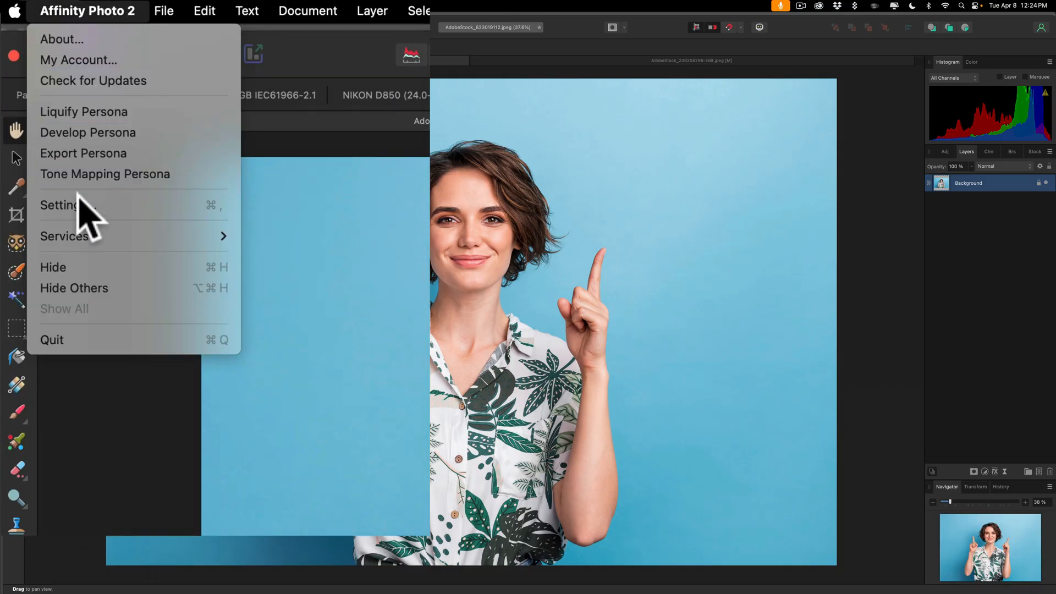
Check in Settings that the Segmentation and Saliency models show Uninstall, then close
click(68, 205)
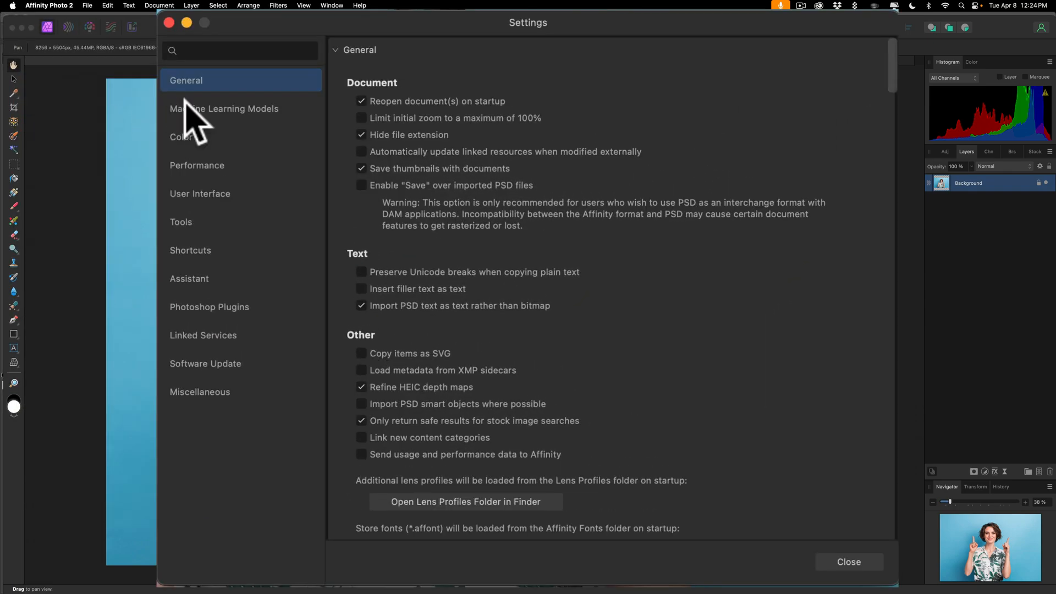
click(198, 112)
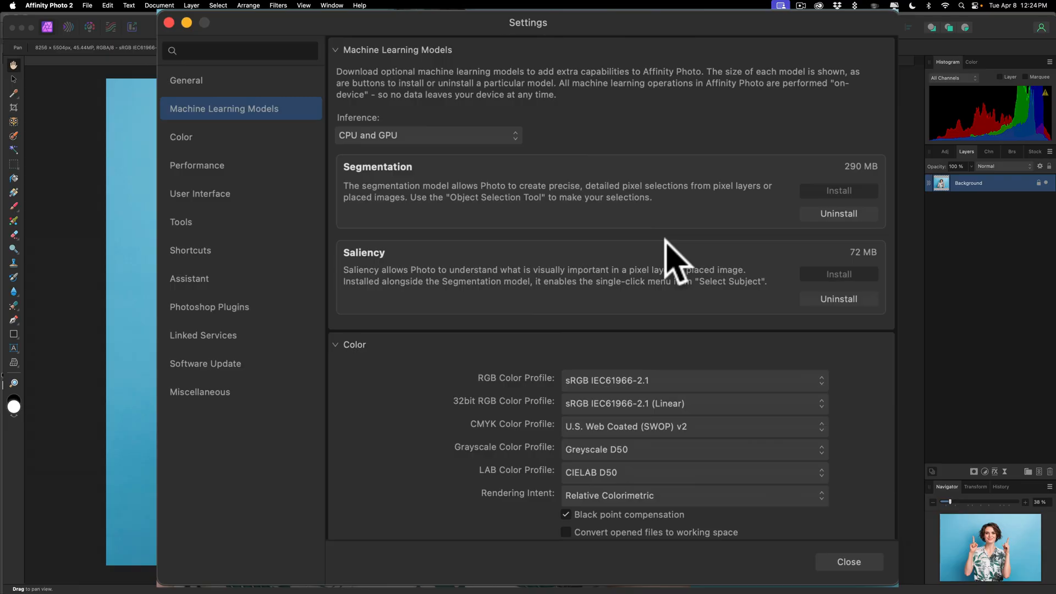
click(848, 562)
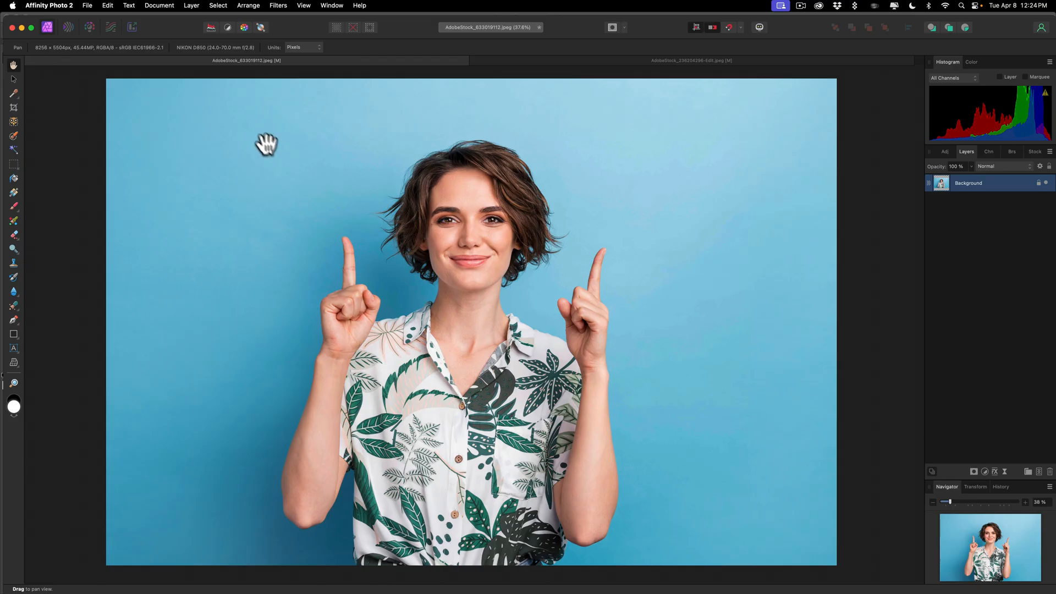
Run Select Subject so the woman's outline becomes the active selection
click(218, 5)
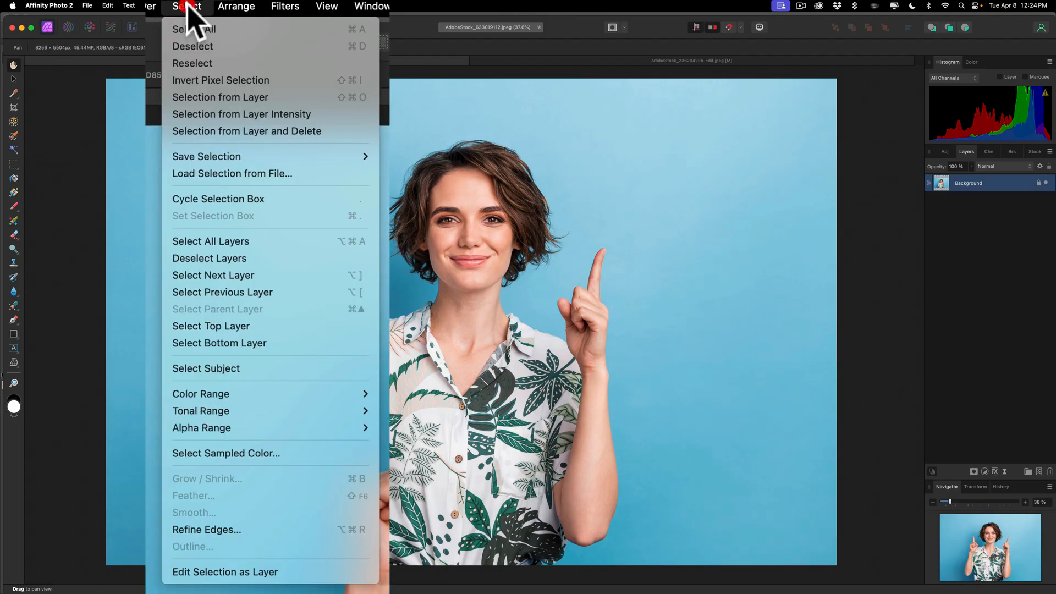
click(212, 368)
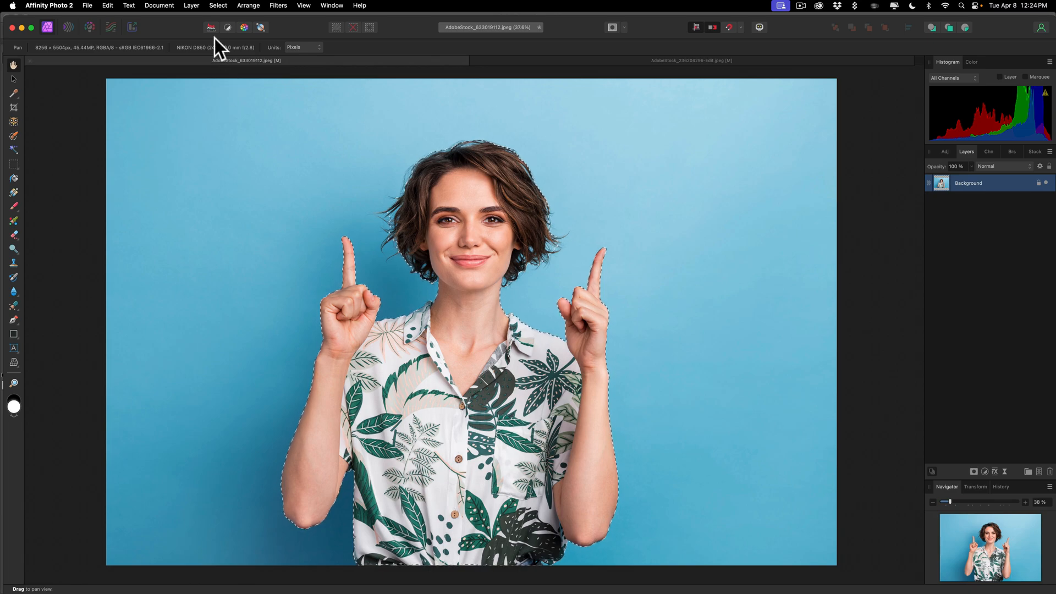
click(219, 5)
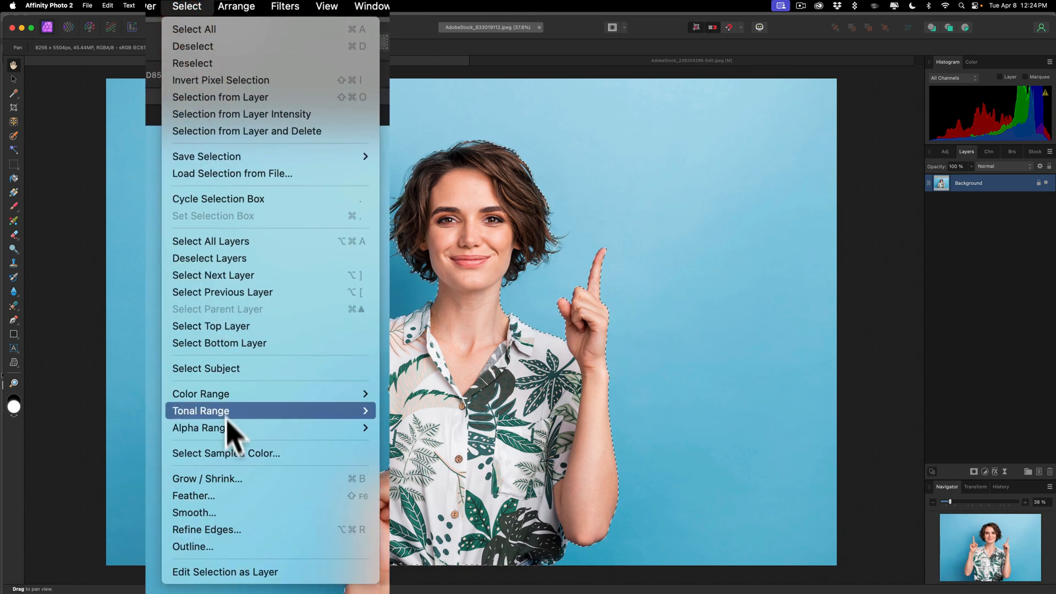
Start Refine Edges on the selection and move its dialog off the woman
click(239, 529)
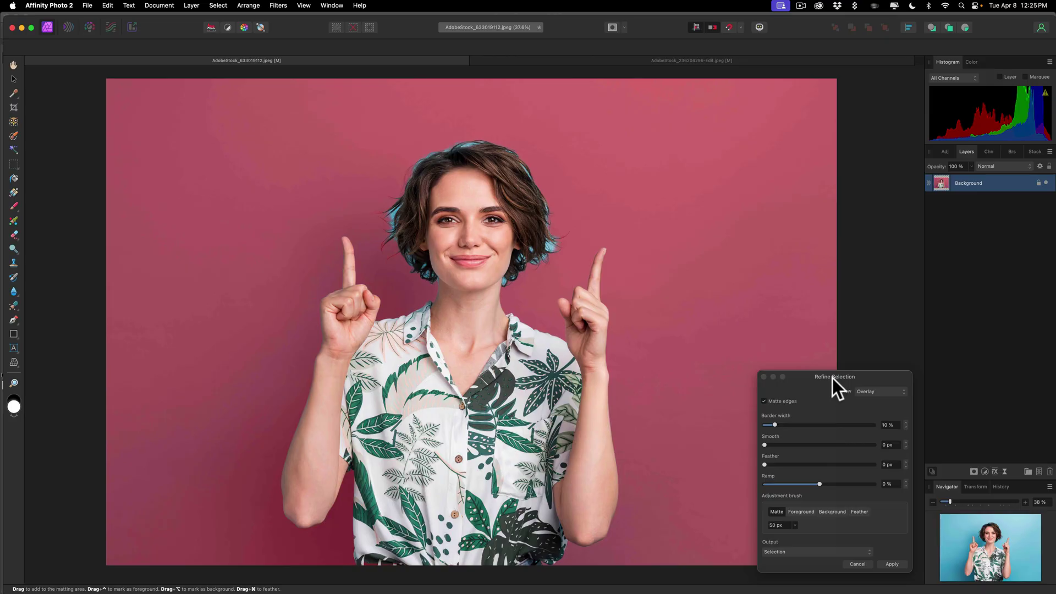
mouse_move(832, 379)
mouse_down()
mouse_move(791, 265)
mouse_move(838, 81)
mouse_up()
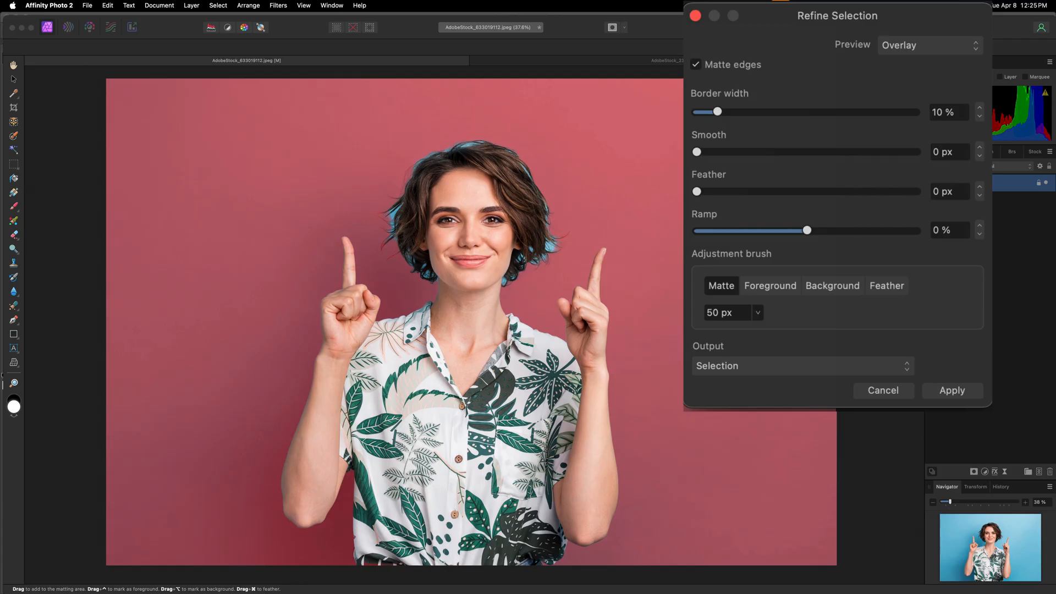
Compare Black matte, White matte, Black and white and Transparent previews, ending on Overlay
click(916, 46)
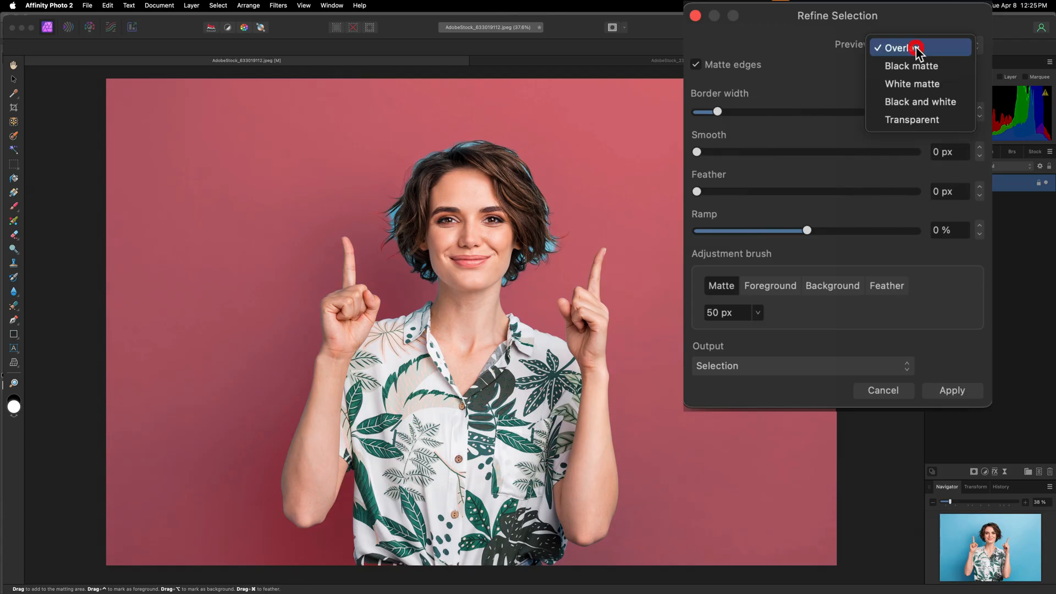
click(913, 64)
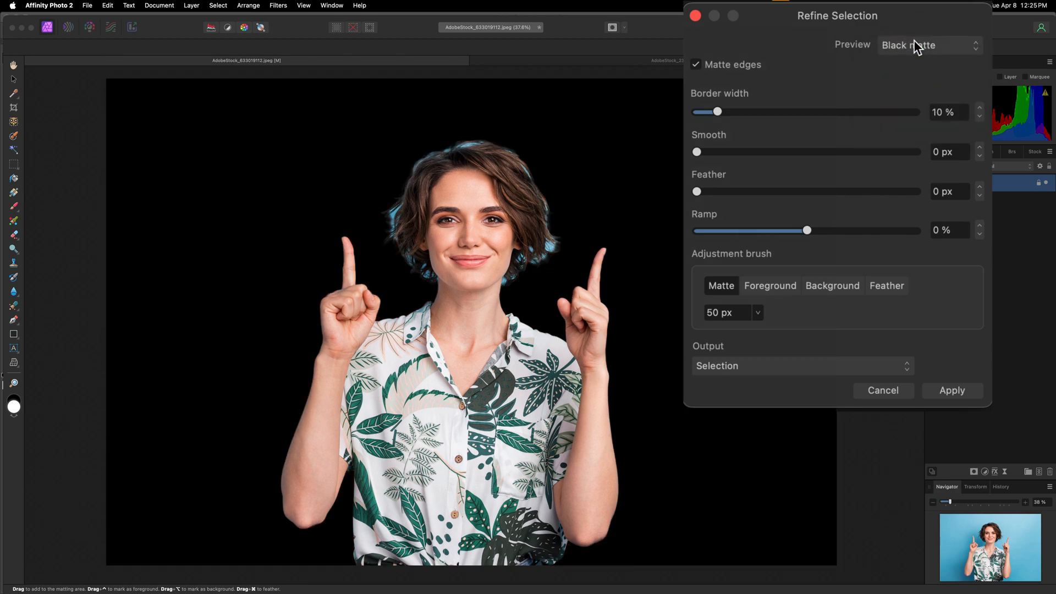
click(913, 44)
click(911, 65)
click(914, 47)
click(906, 66)
click(914, 46)
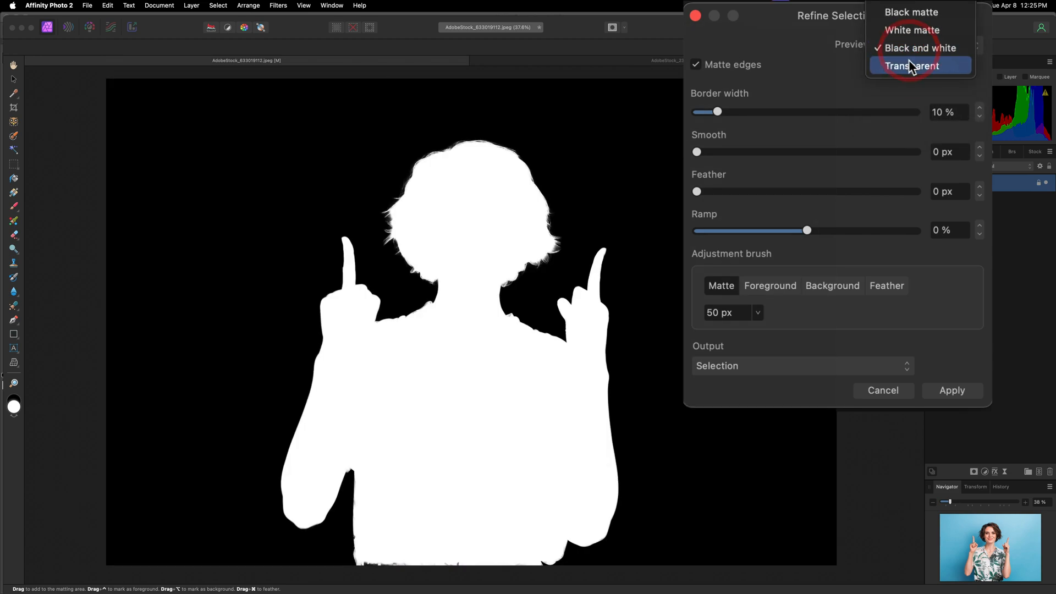
click(907, 64)
click(910, 45)
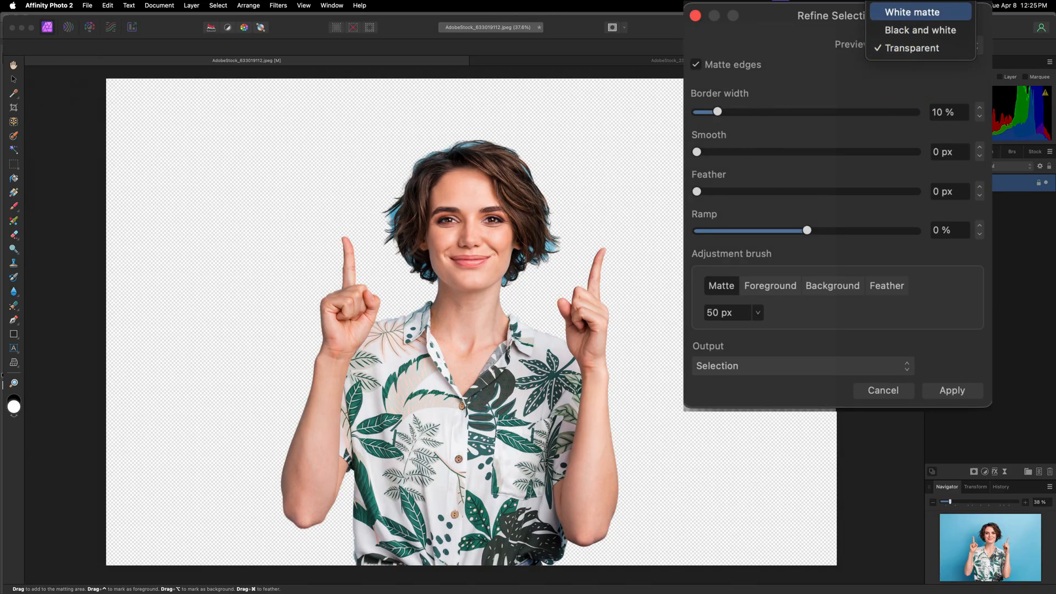
click(908, 3)
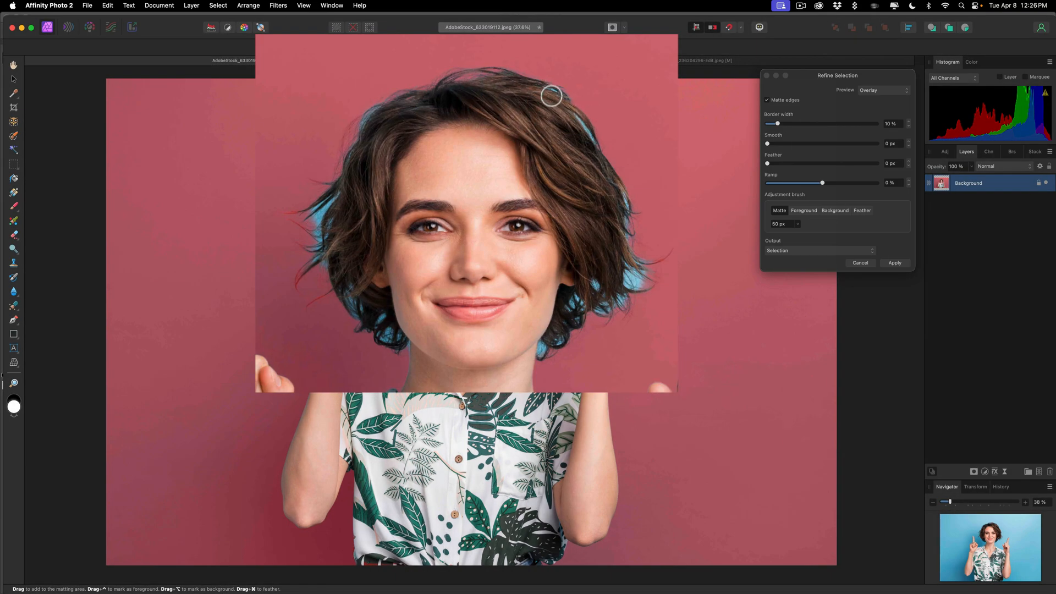
Brush the top, right-side, earring and left-side hair edges into the matte
mouse_move(545, 90)
mouse_down()
mouse_move(567, 100)
mouse_move(601, 152)
mouse_up()
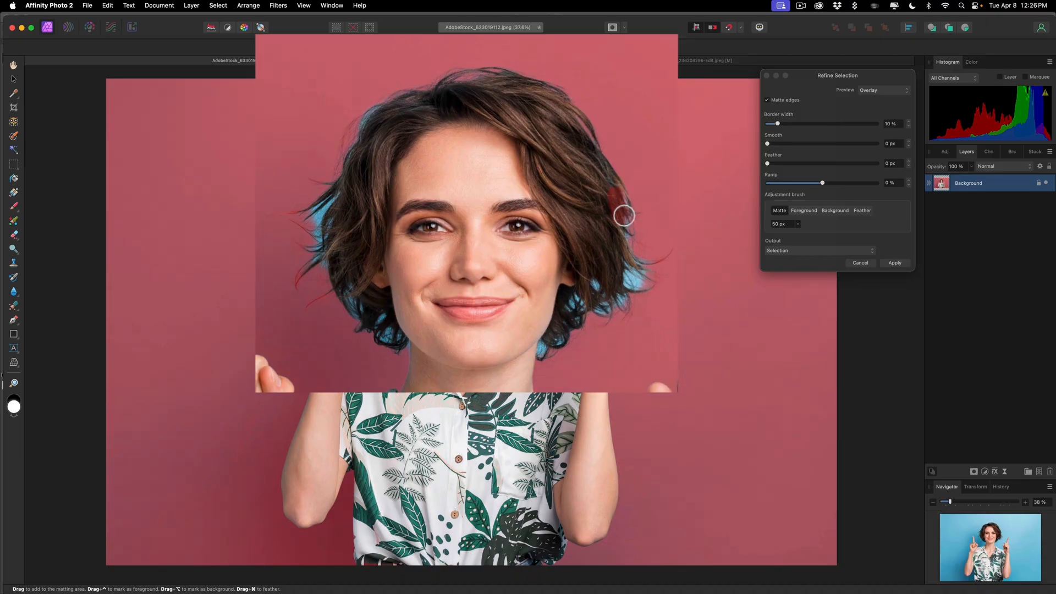
mouse_move(617, 198)
mouse_down()
mouse_move(639, 236)
mouse_move(627, 244)
mouse_up()
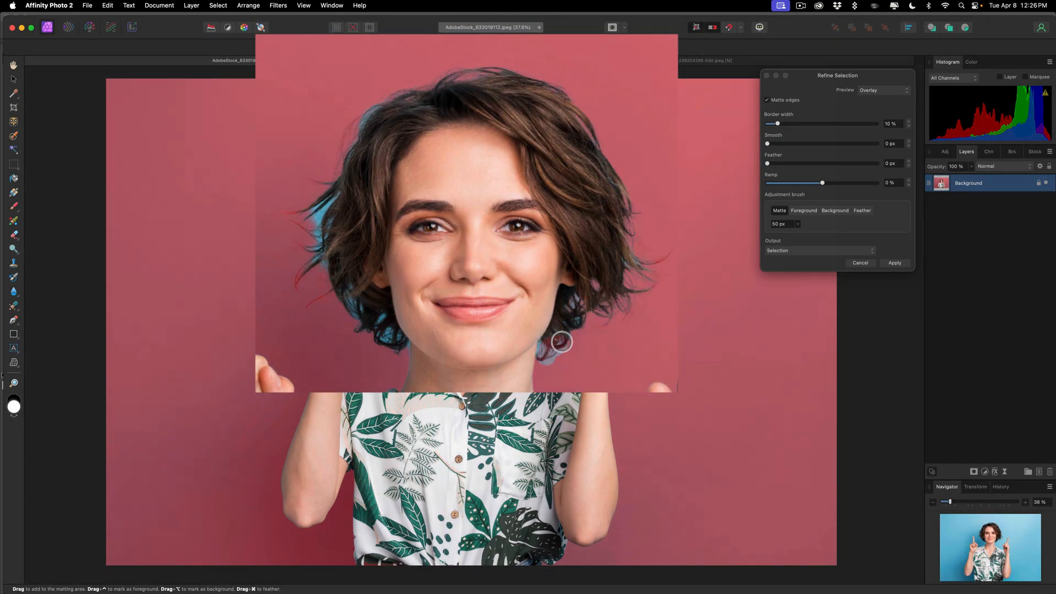
drag(569, 340, 576, 340)
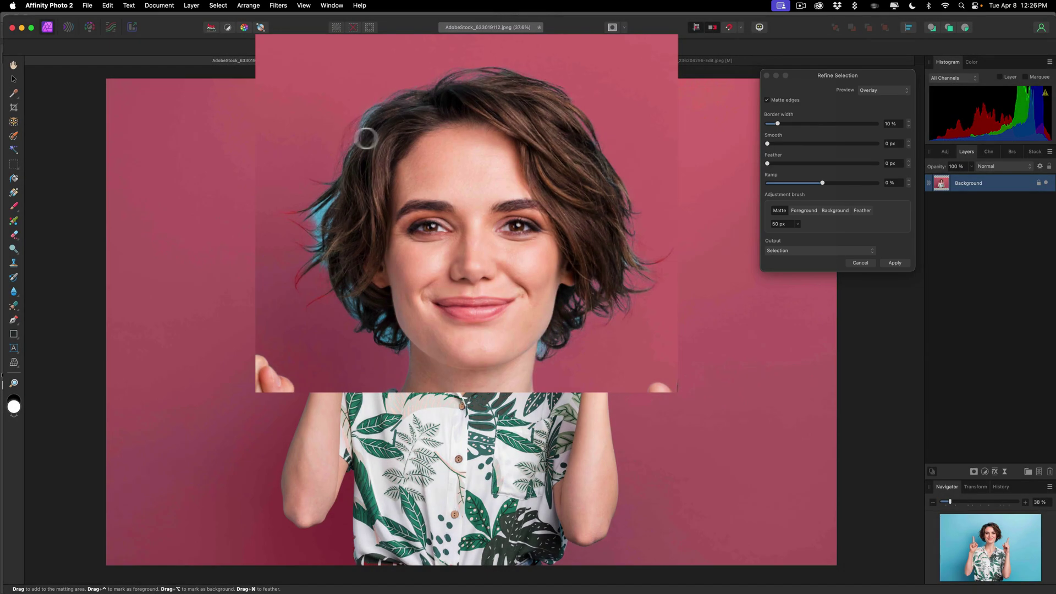
mouse_move(366, 138)
mouse_down()
mouse_move(382, 107)
mouse_move(320, 217)
mouse_move(322, 258)
mouse_move(320, 247)
mouse_up()
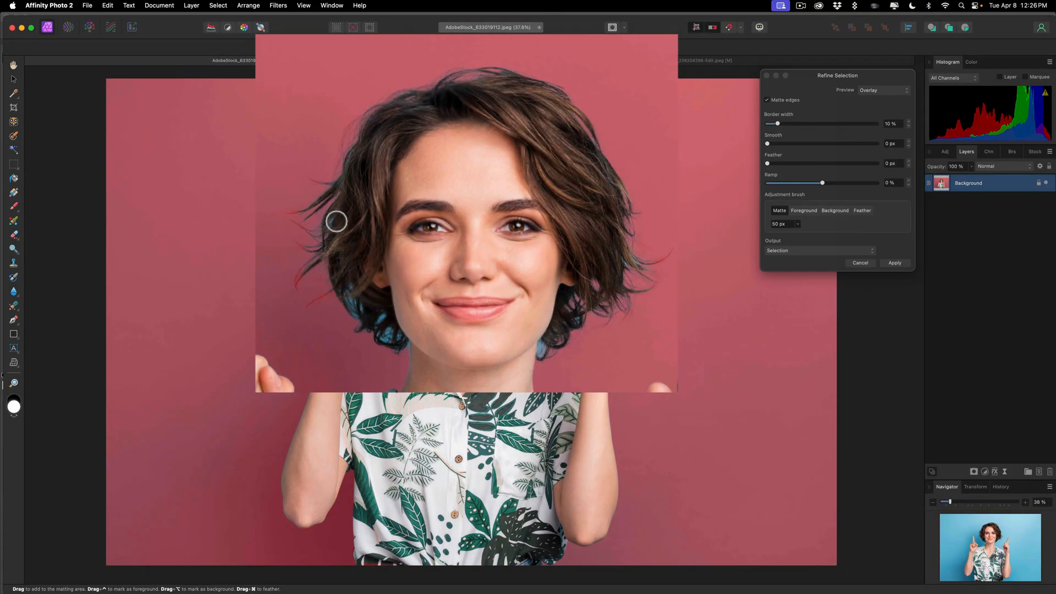
drag(321, 247, 331, 186)
Brush the hair strands along the neck and around the earring into the matte
drag(353, 297, 398, 362)
drag(378, 298, 389, 341)
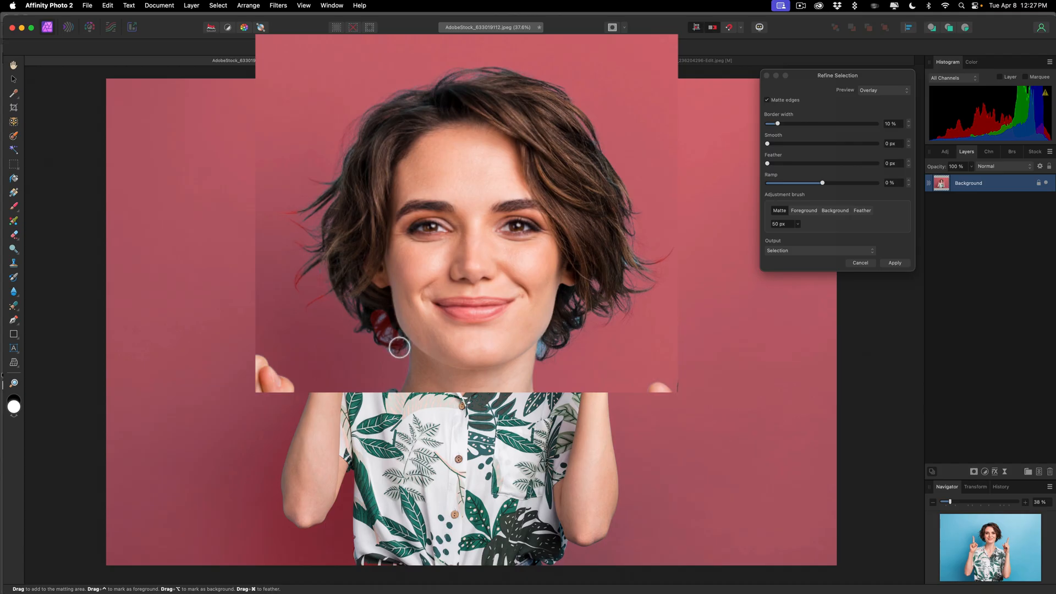
click(402, 351)
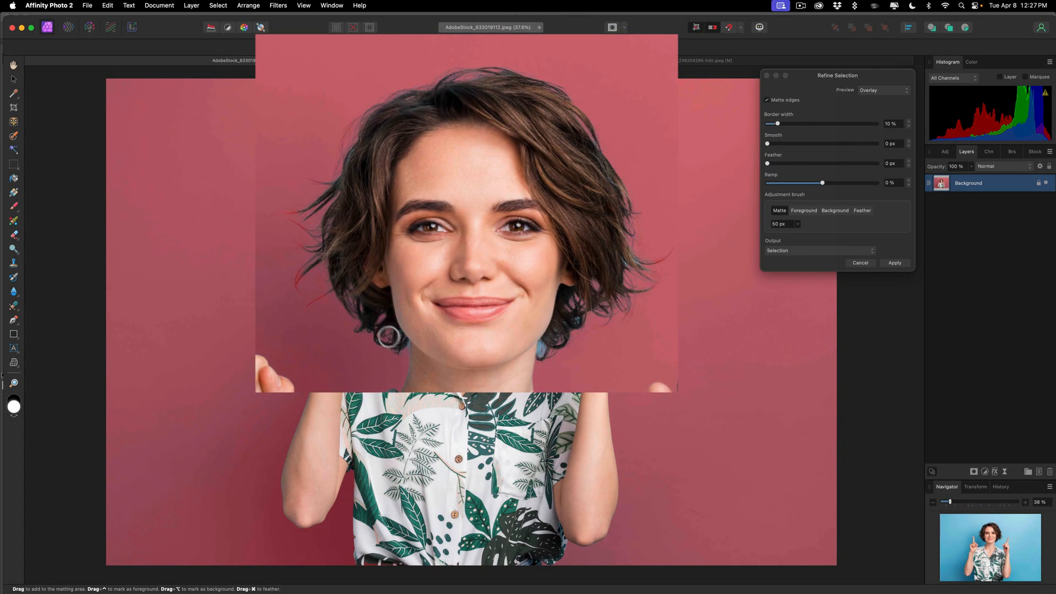
click(542, 352)
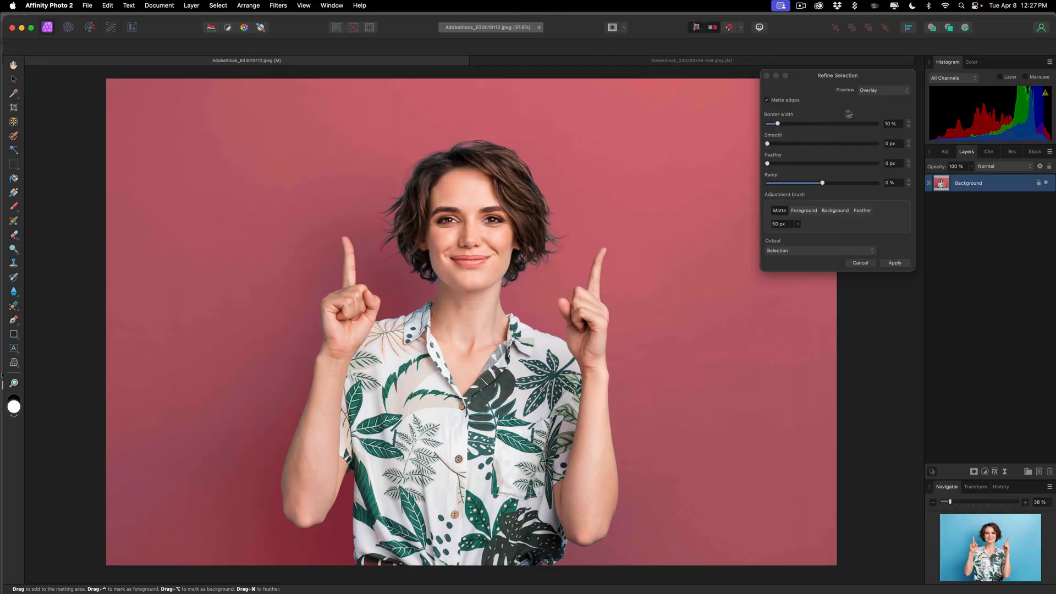
Preview on Black matte, set Output to New layer with mask, and apply
click(870, 92)
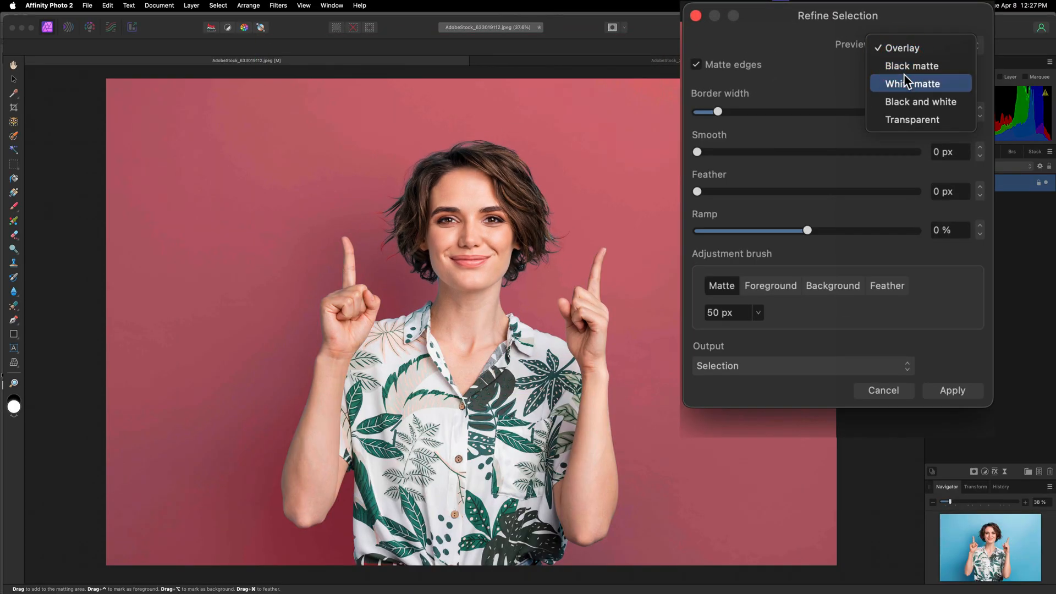
click(910, 66)
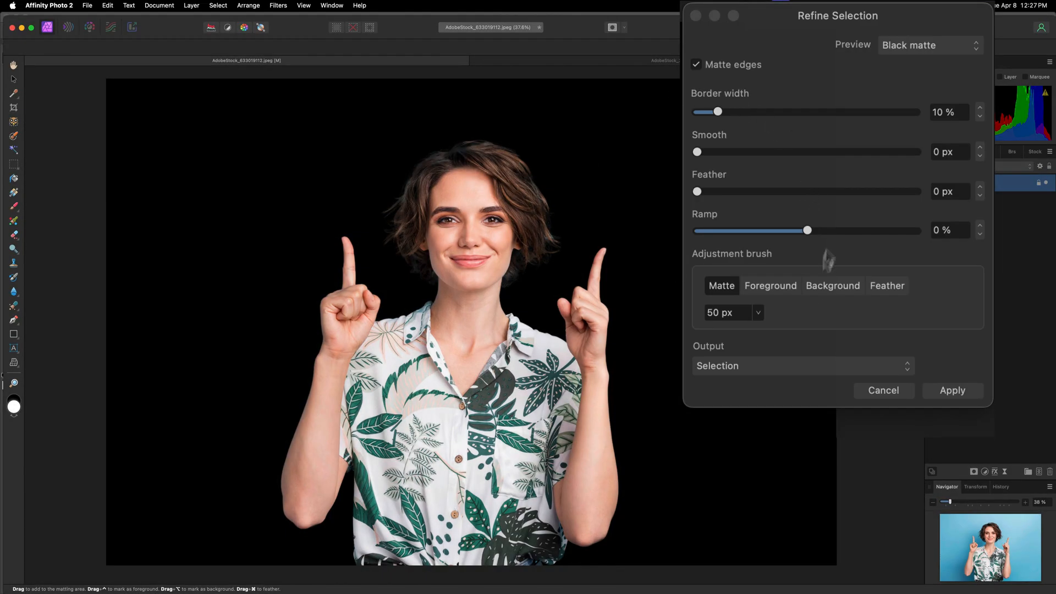
click(730, 365)
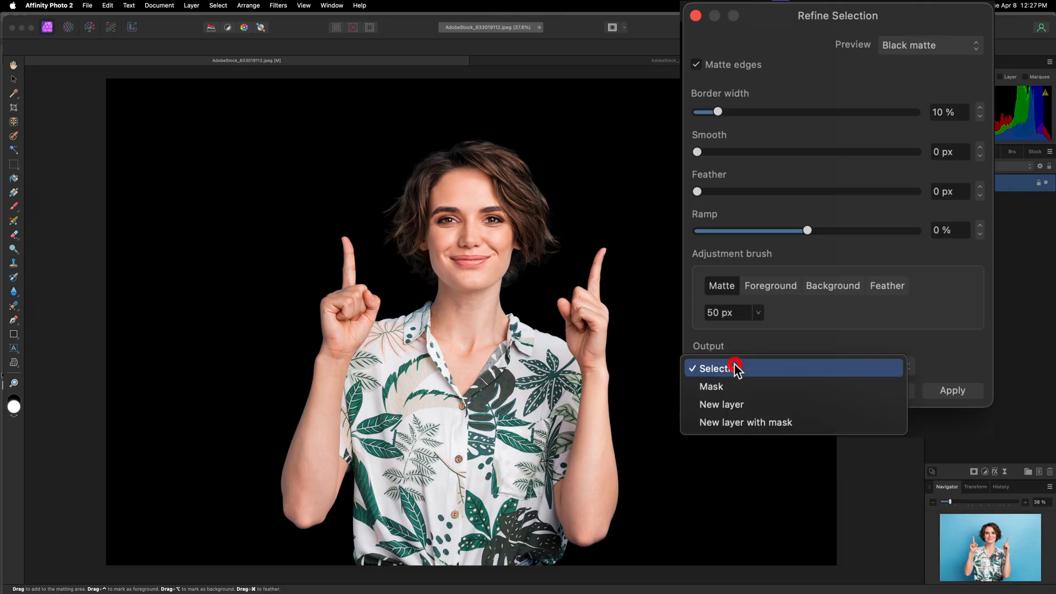
click(746, 423)
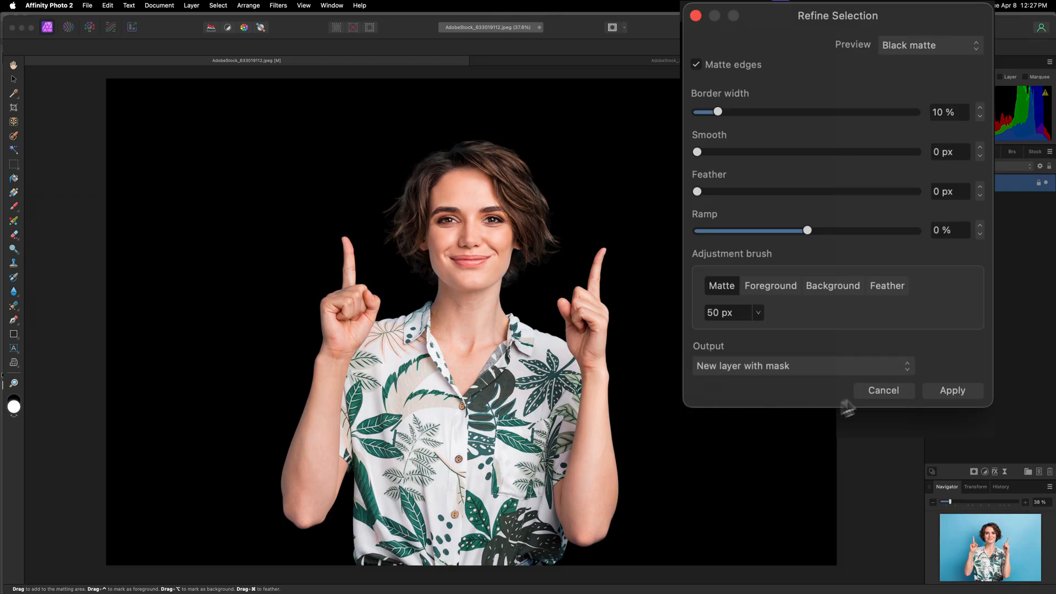
click(952, 390)
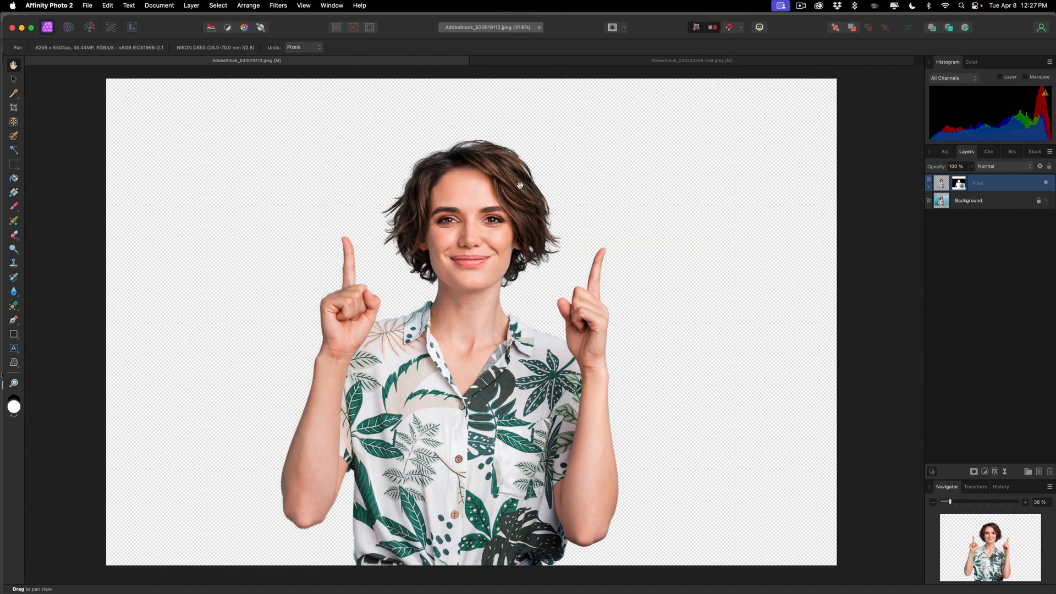
Switch to Photoshop and glance at its Select menu without choosing anything
mouse_move(683, 591)
click(648, 570)
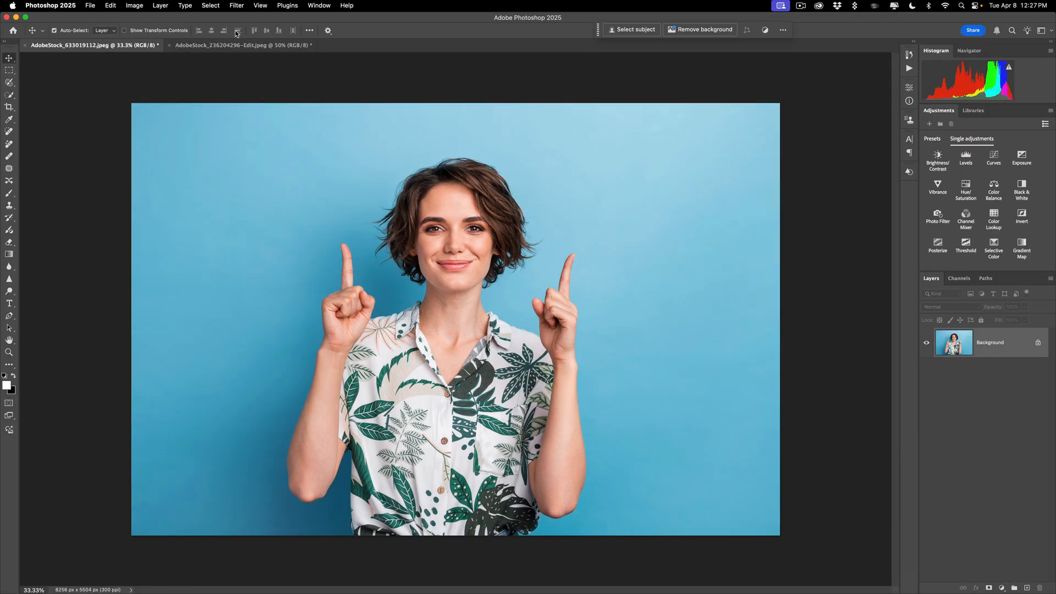
click(211, 6)
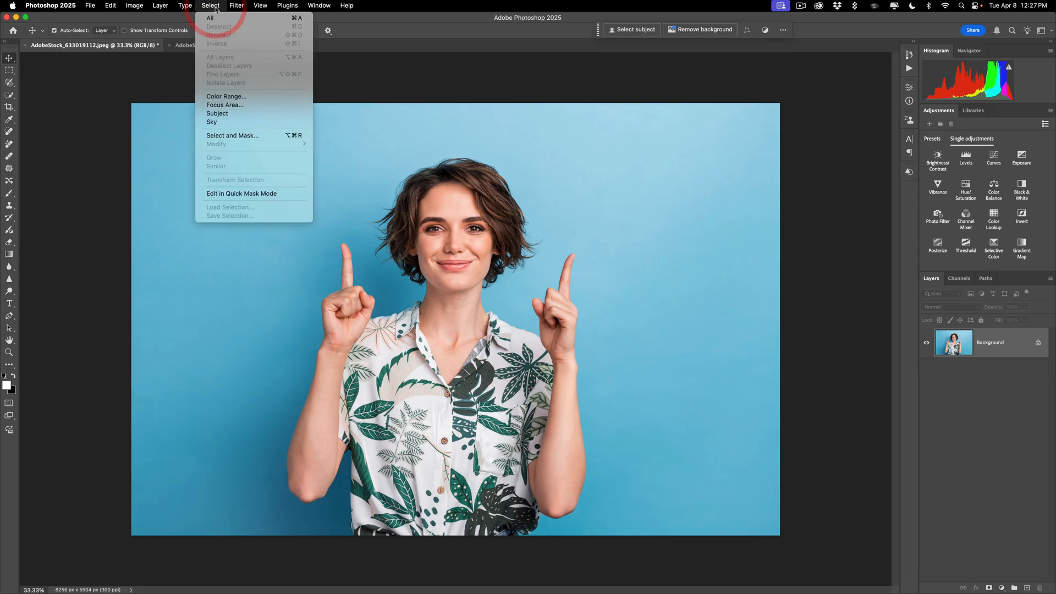
click(458, 35)
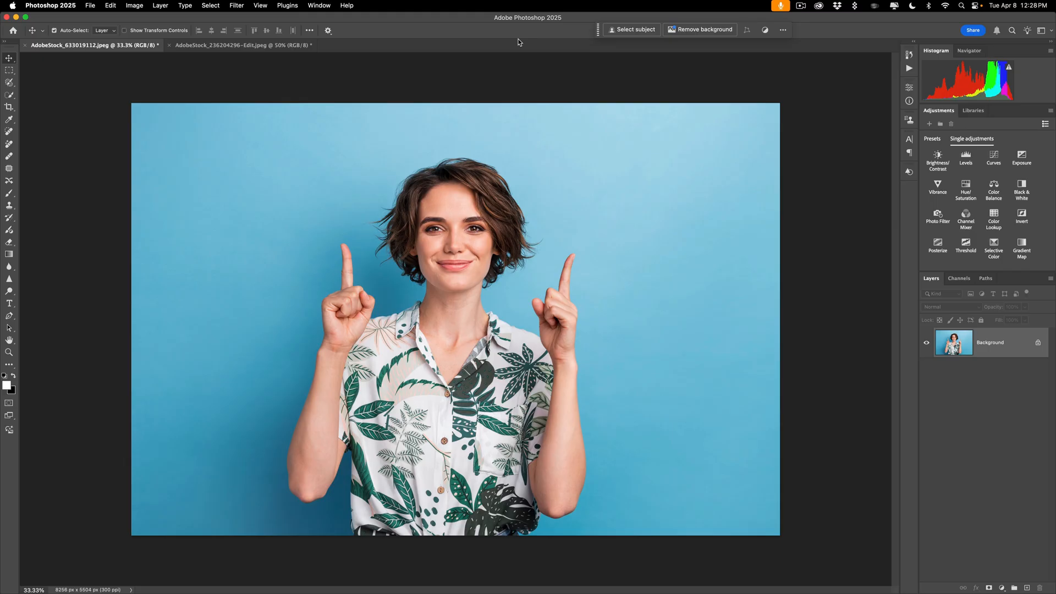
Switch to the Object Selection Tool from the W tool group
key(w)
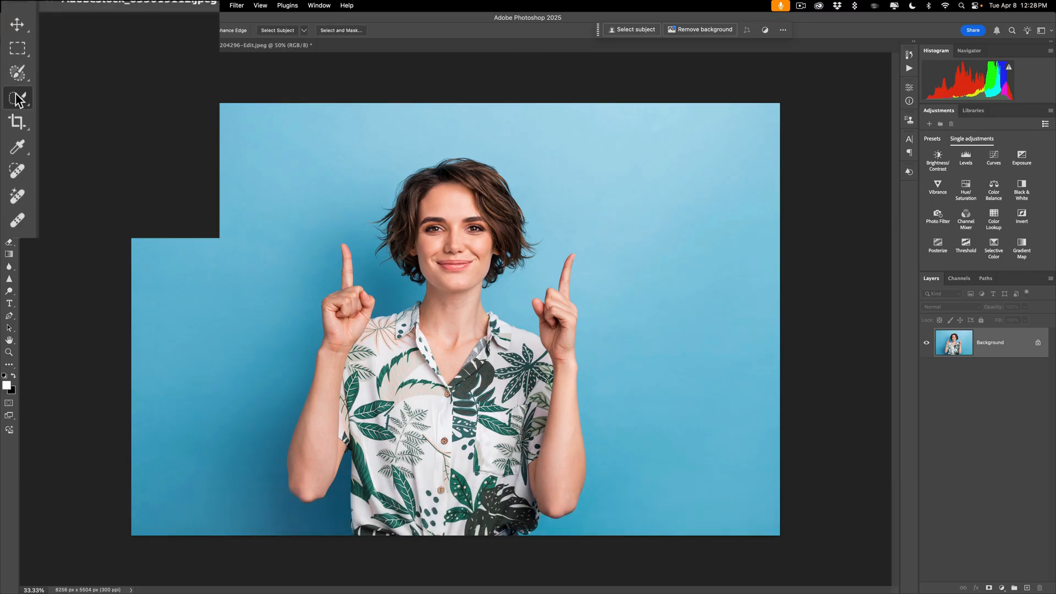
right_click(10, 93)
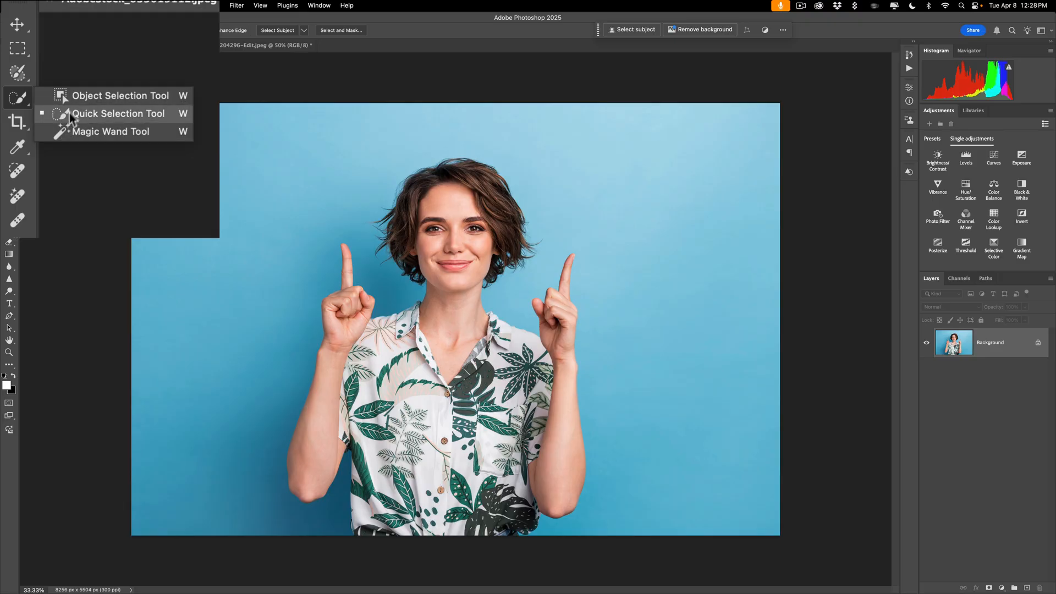
click(82, 96)
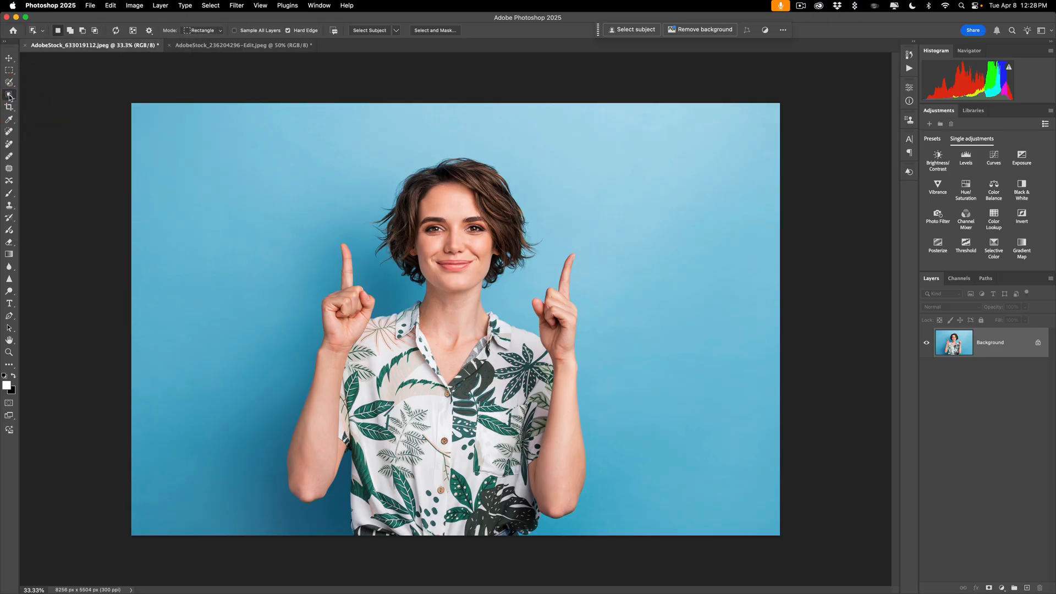
click(10, 96)
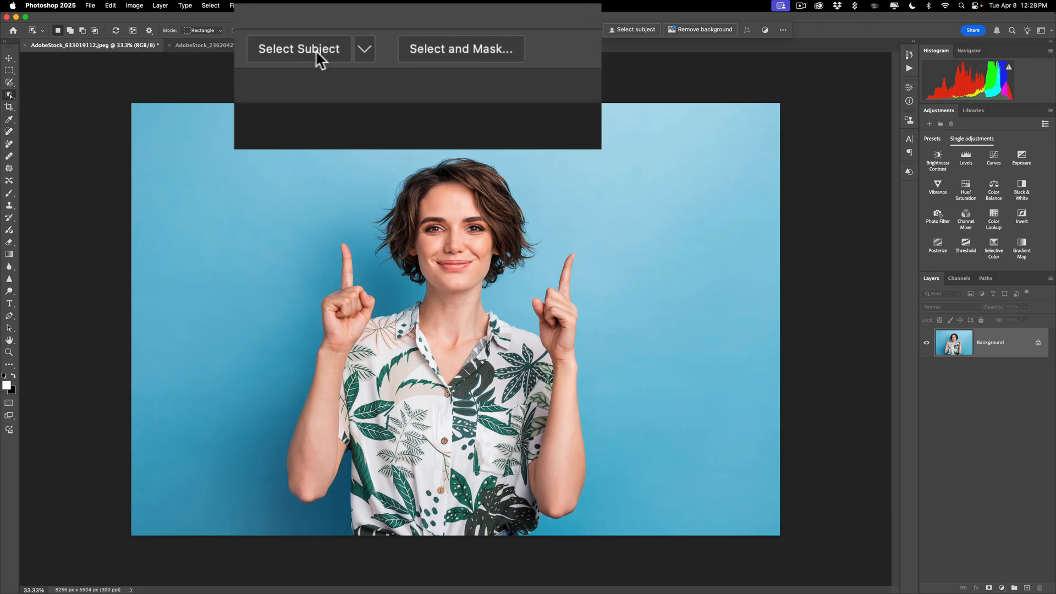
Set subject detection to Device and run Select Subject on the woman
click(366, 51)
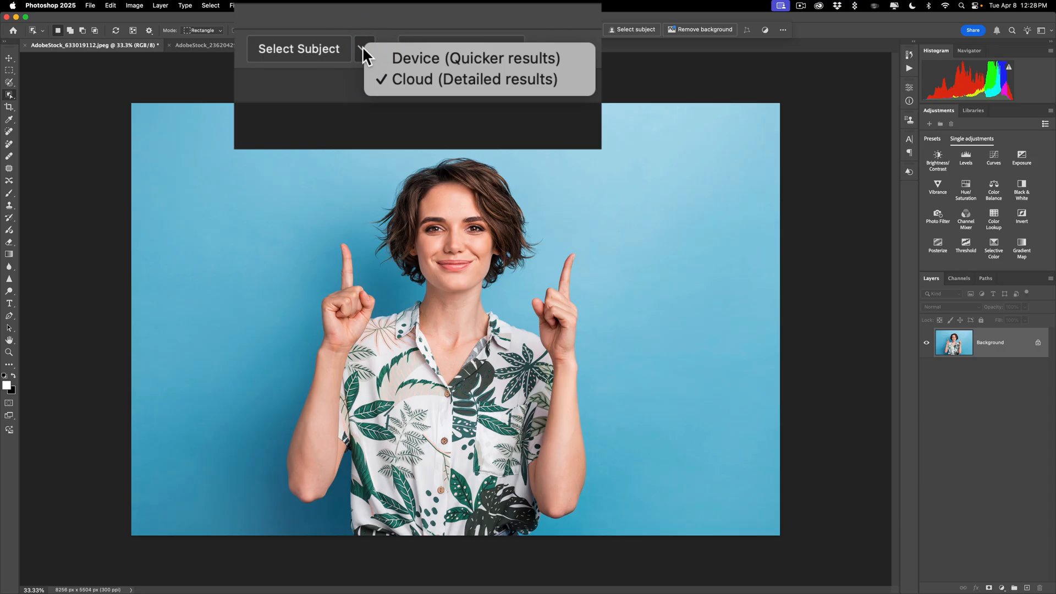
click(415, 62)
click(296, 48)
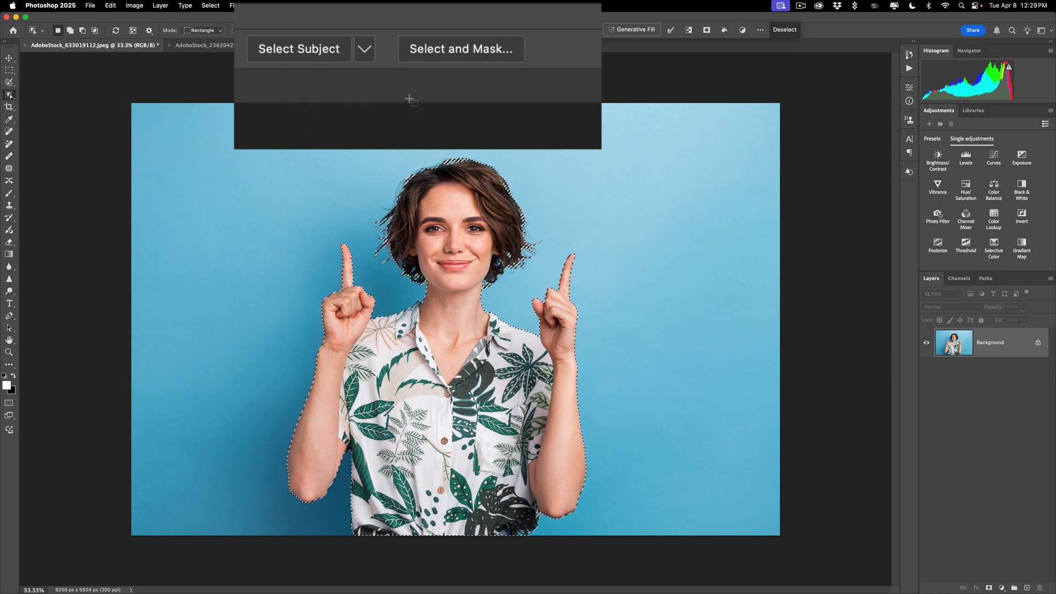
Enter Select and Mask, try the Overlay view, then settle on On Black
click(459, 50)
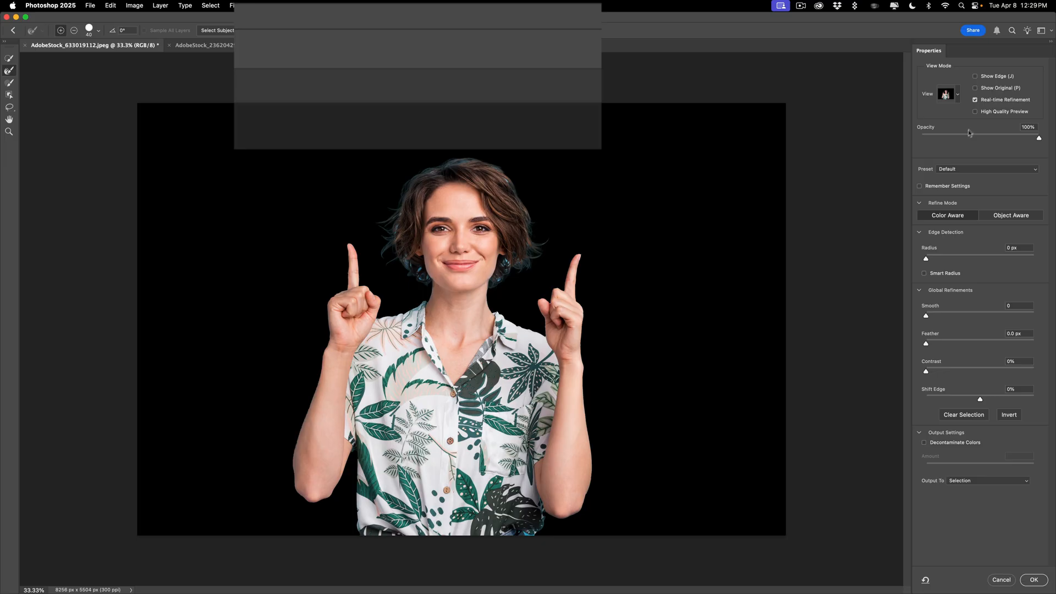
click(959, 97)
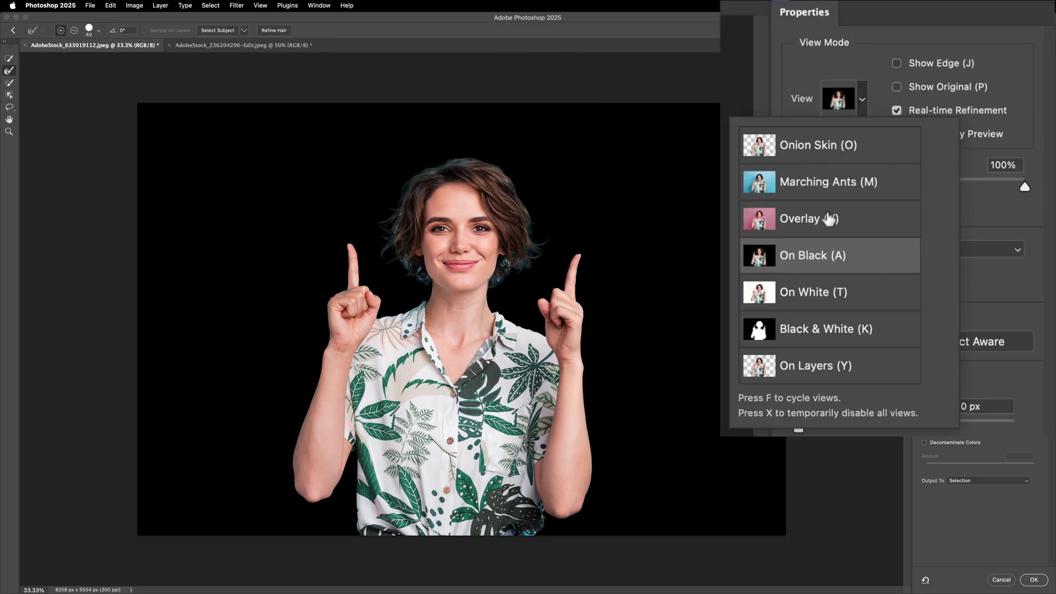
click(829, 219)
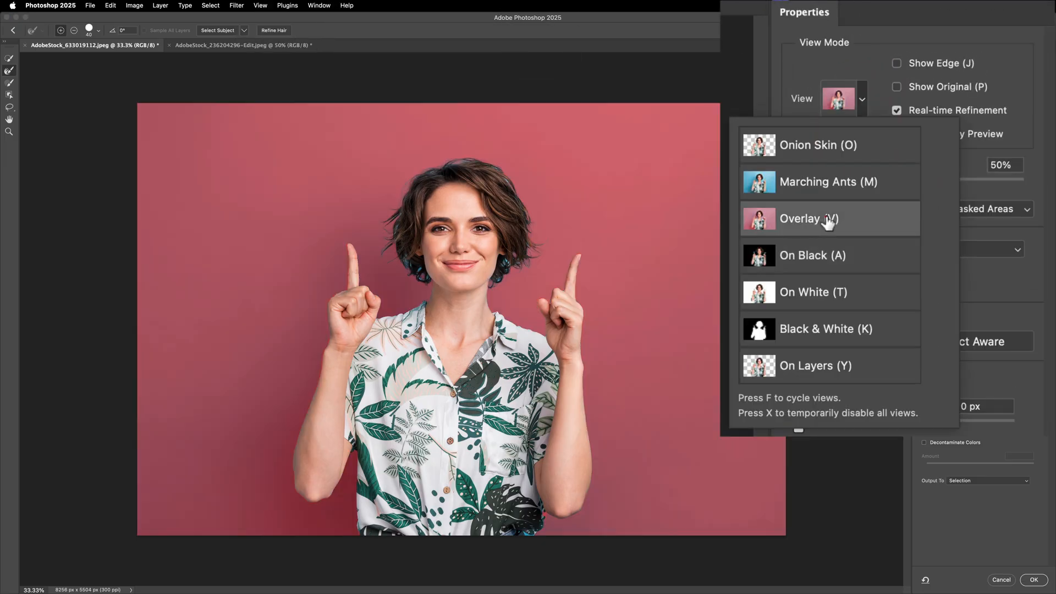
click(860, 104)
click(813, 256)
click(860, 101)
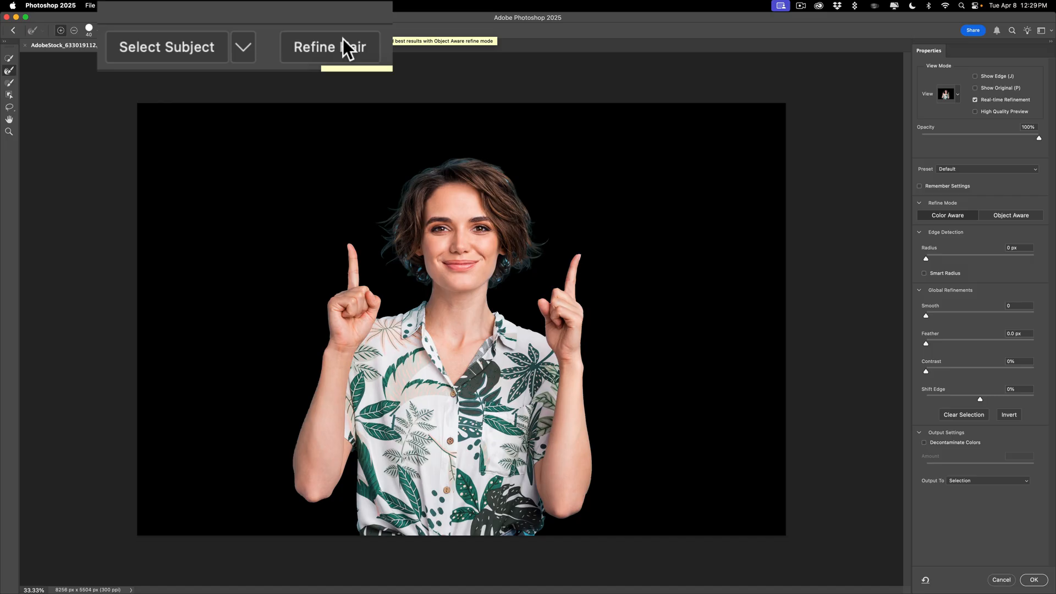
Refine Hair with Decontaminate Colors on, brush the top hair edge, and output to a New Layer with Layer Mask
click(339, 46)
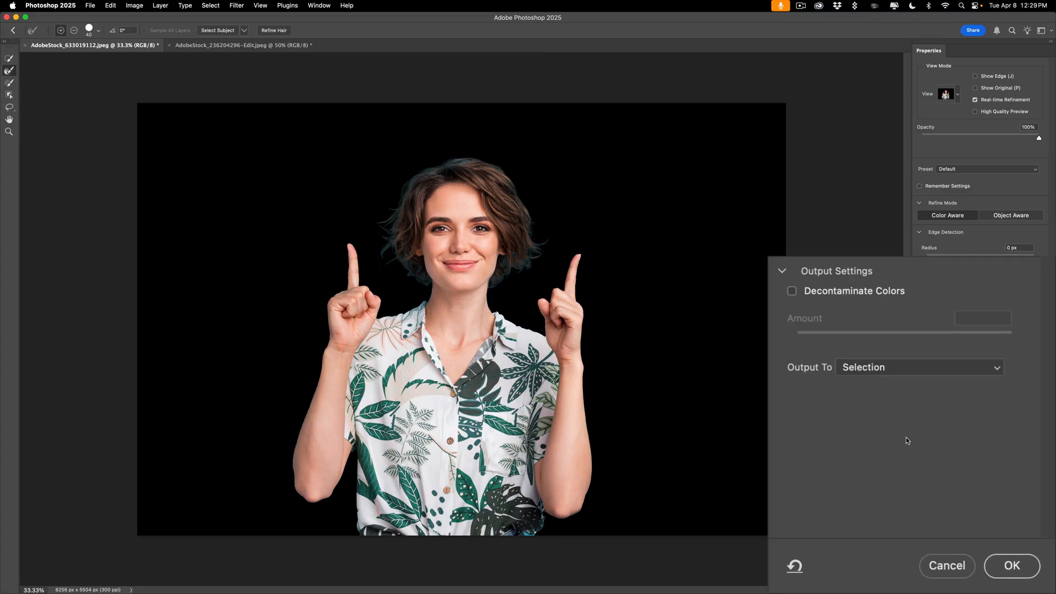
click(793, 291)
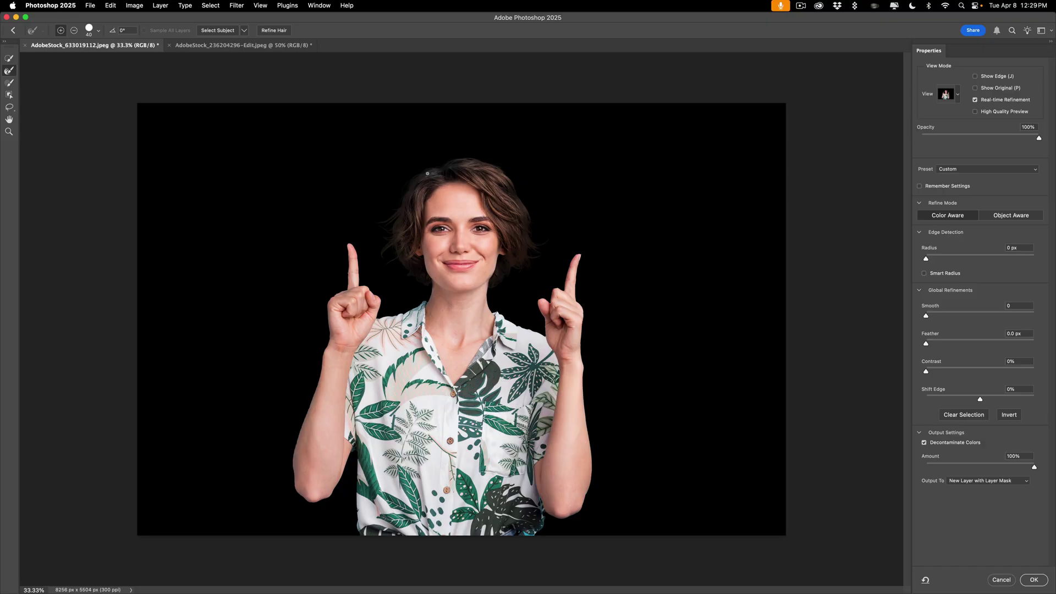
key(bracketright)
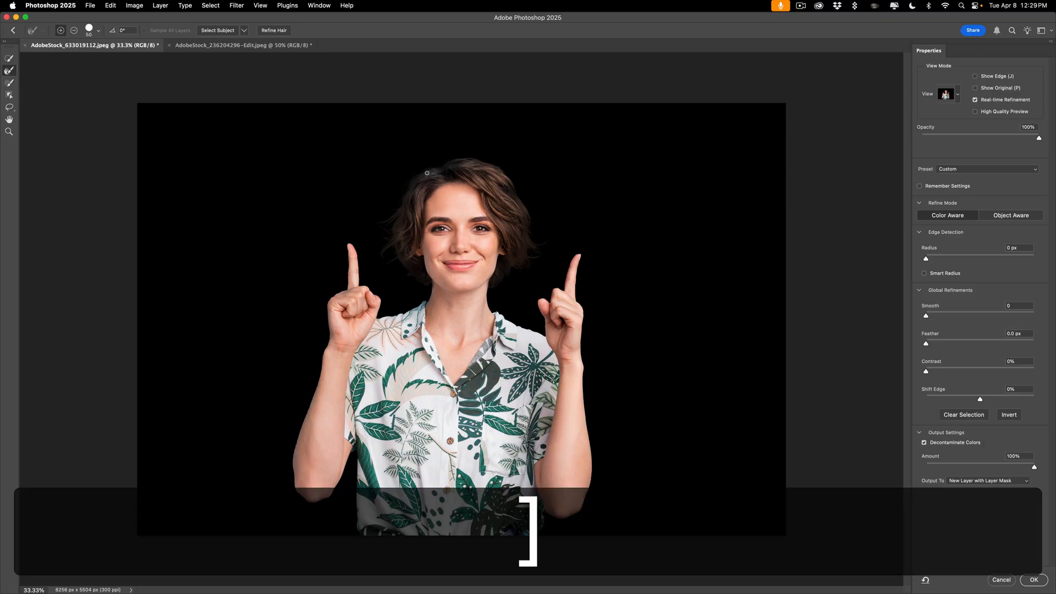
key(bracketright)
key(bracketleft)
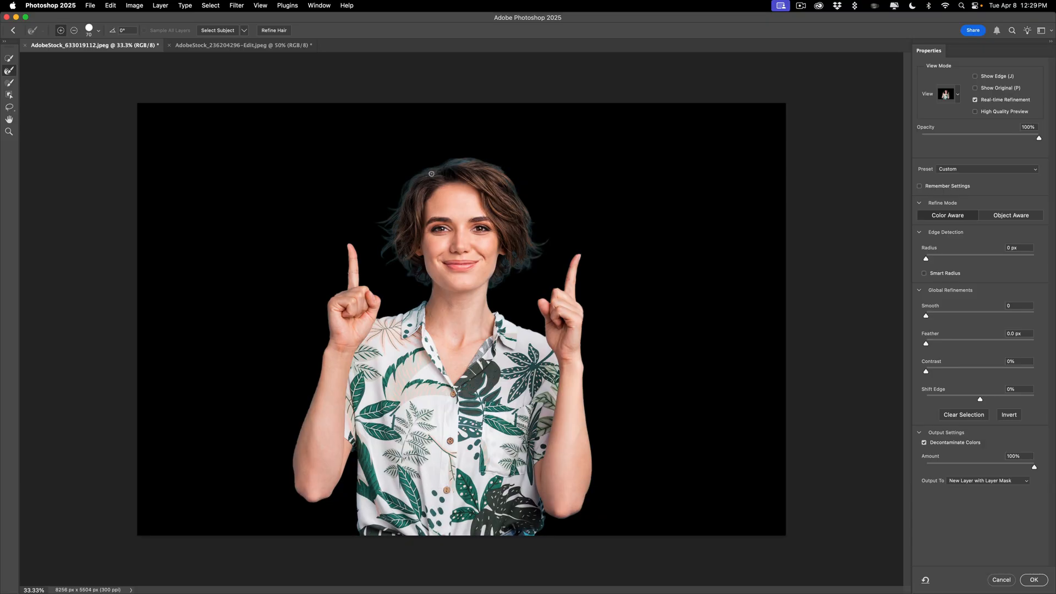
click(433, 171)
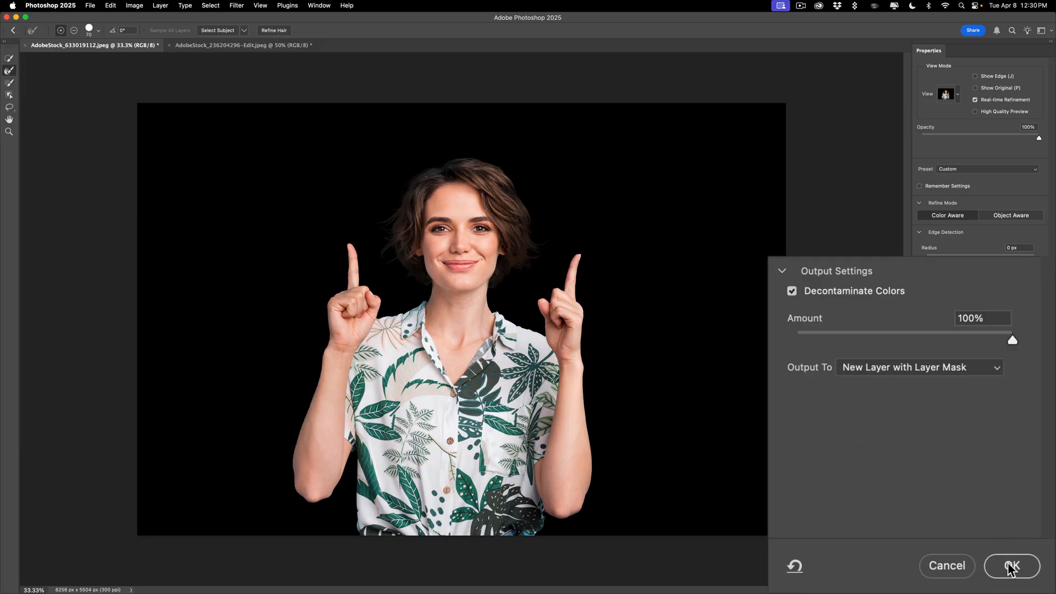
click(1012, 565)
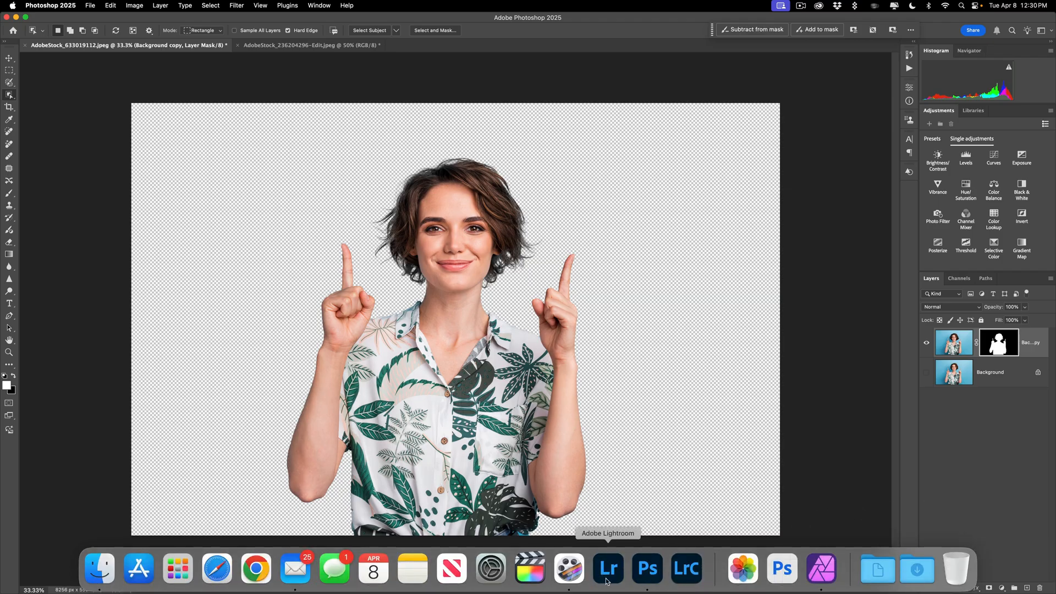
mouse_move(821, 569)
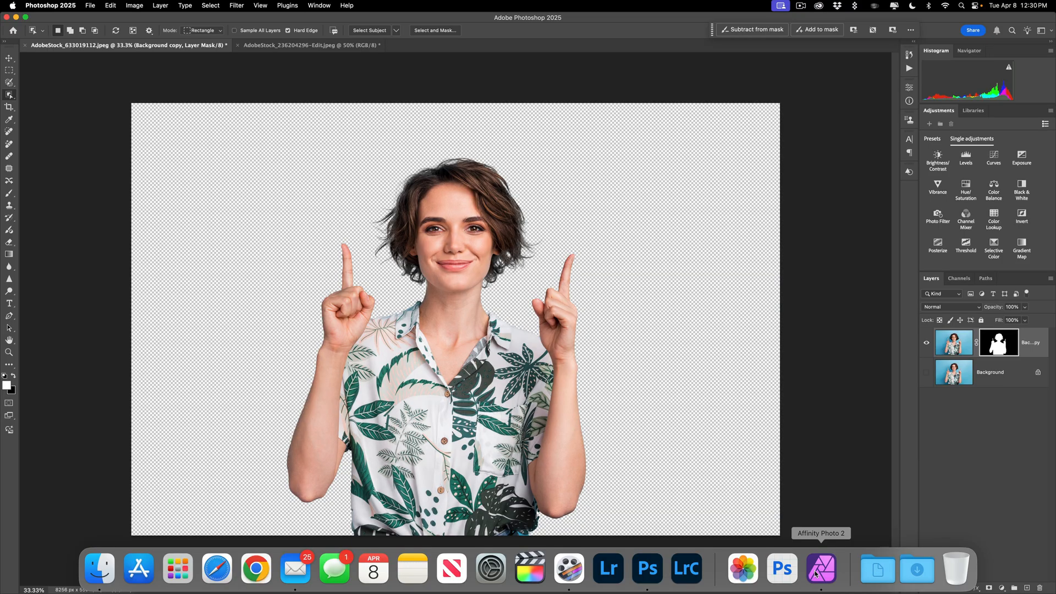
Switch to the wedding photo in Affinity Photo 2 and run Select Subject on the couple
click(821, 567)
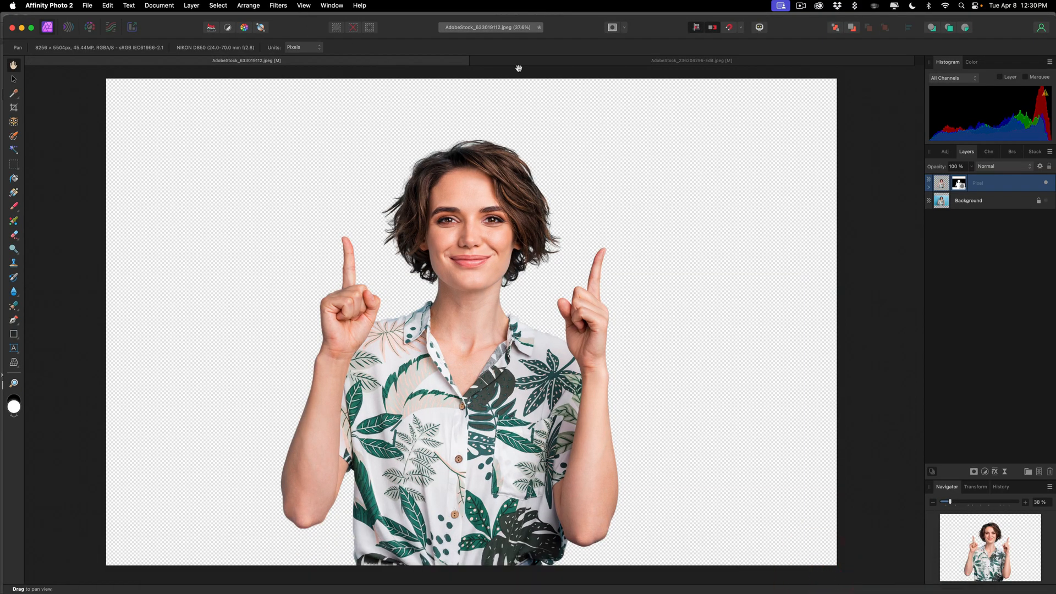
click(520, 64)
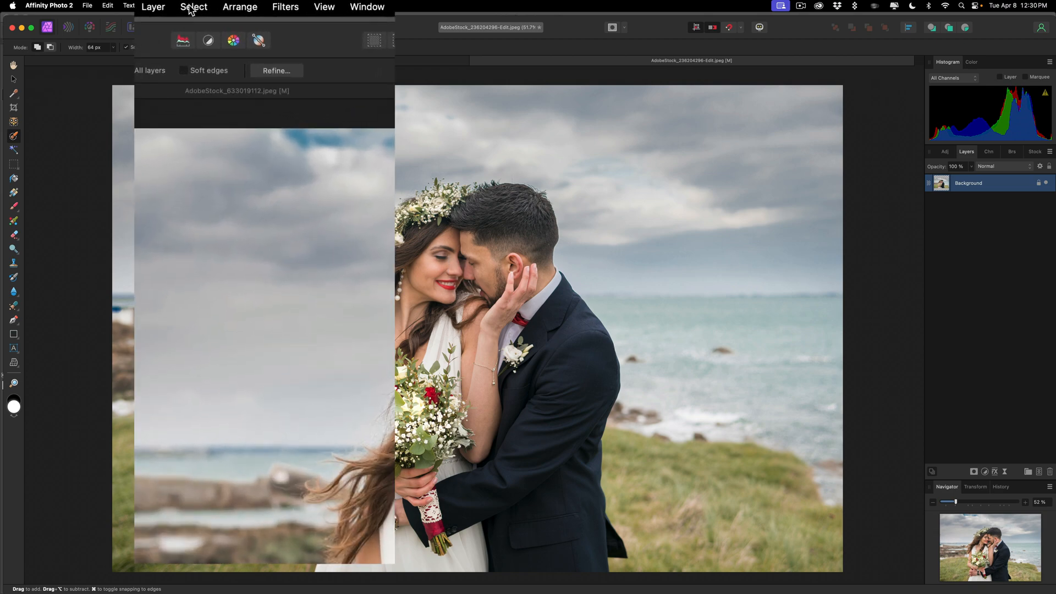
click(191, 8)
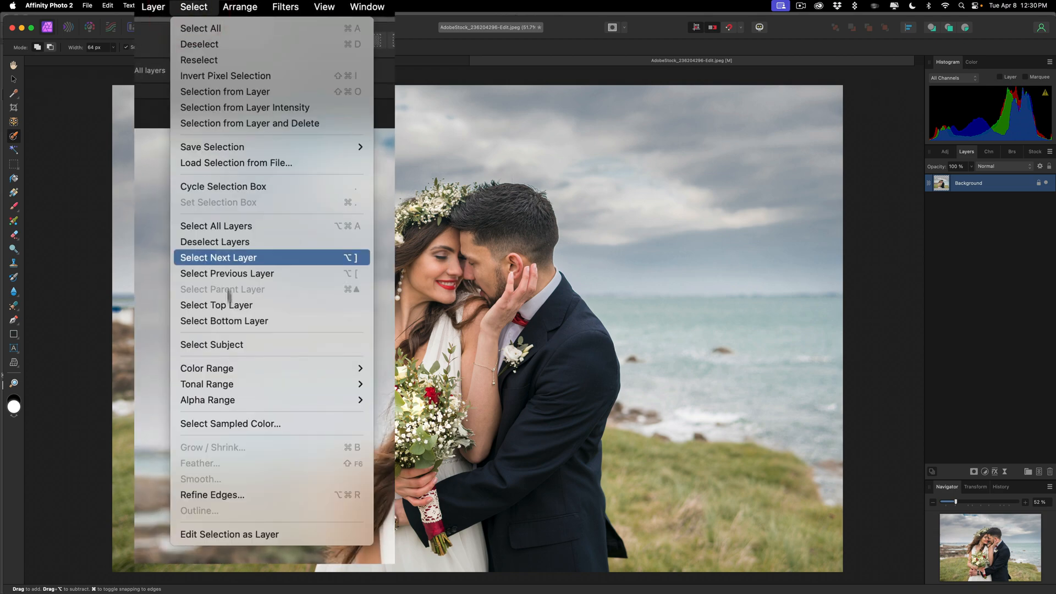
click(218, 344)
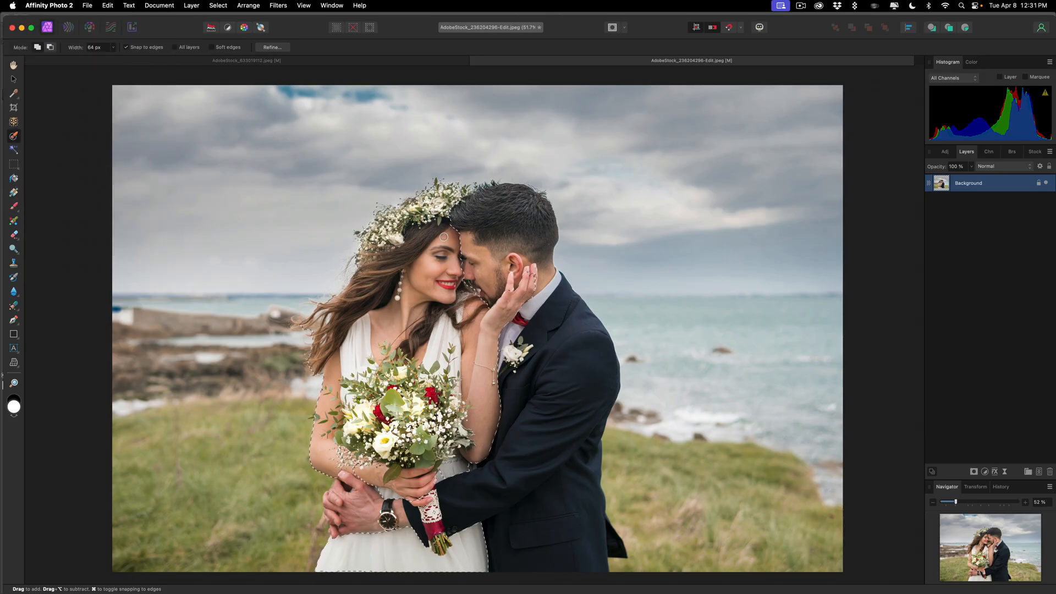
Paint the groom's jacket and shoulder into the selection with the Selection Brush, resizing it with ] and [
key(bracketright)
key(bracketright)
key(bracketright)
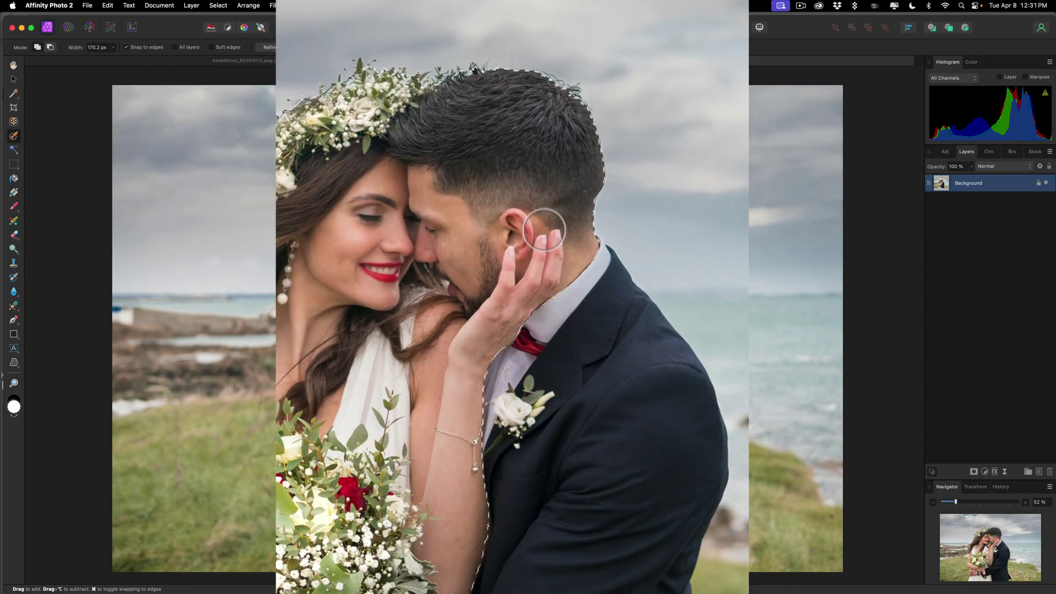
drag(528, 231, 623, 469)
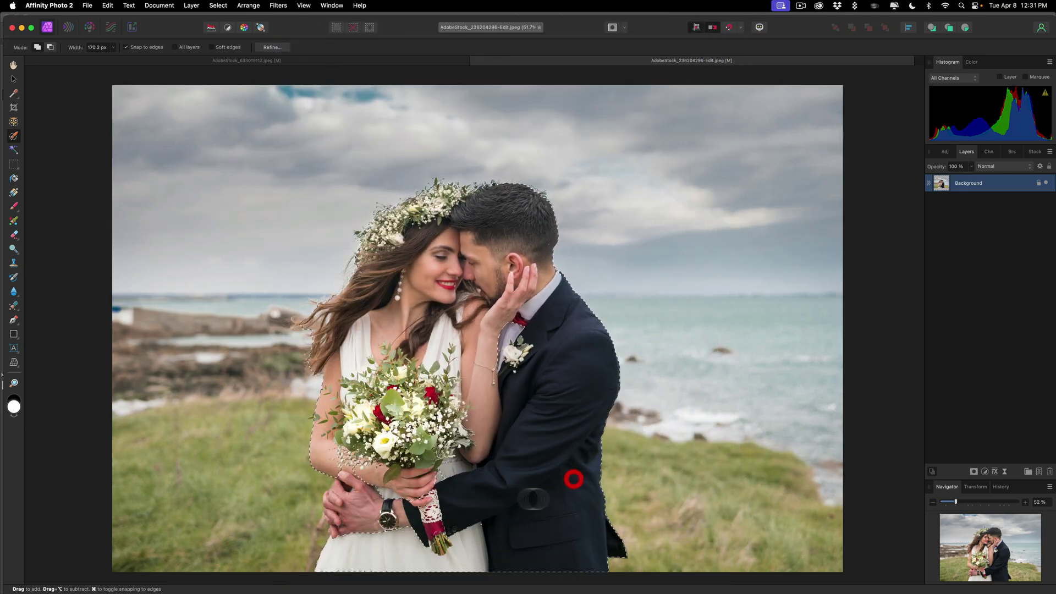
drag(559, 505, 475, 518)
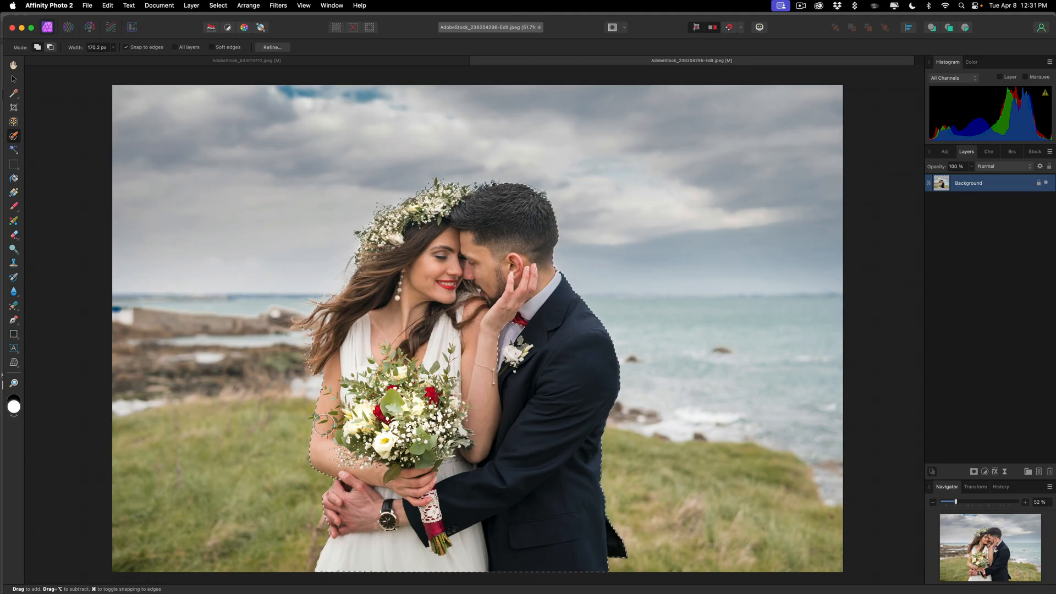
key(bracketleft)
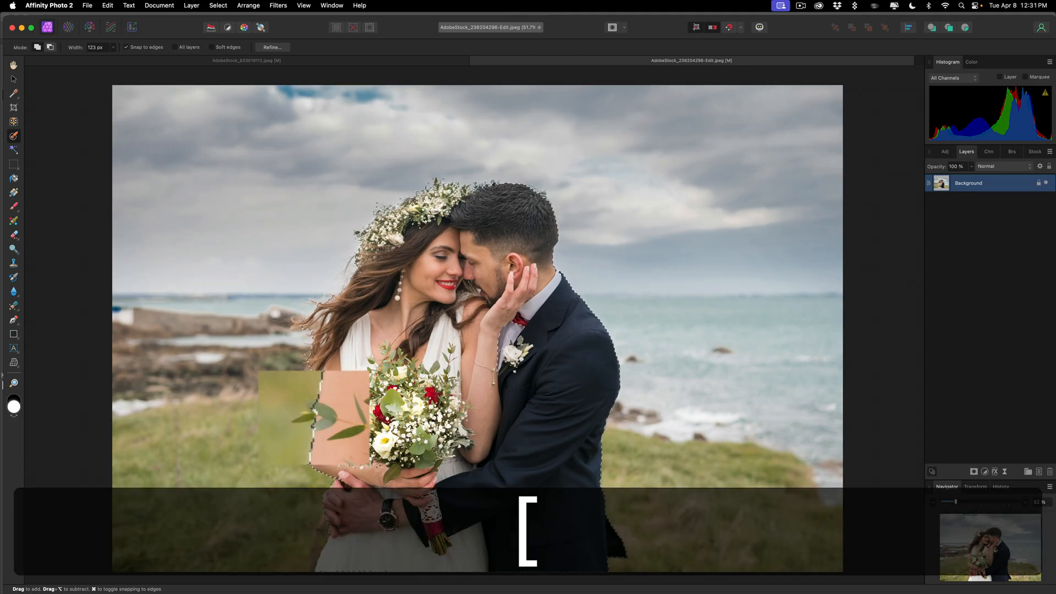
key(bracketleft)
key(bracketleft)
key(bracketleft)
key(bracketleft)
key(bracketleft)
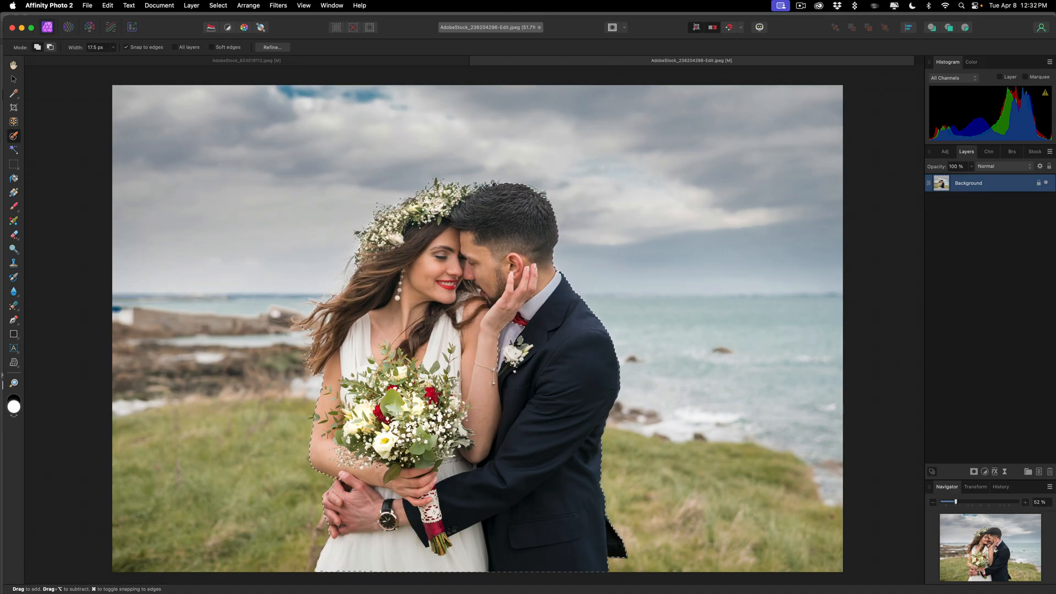
key(bracketright)
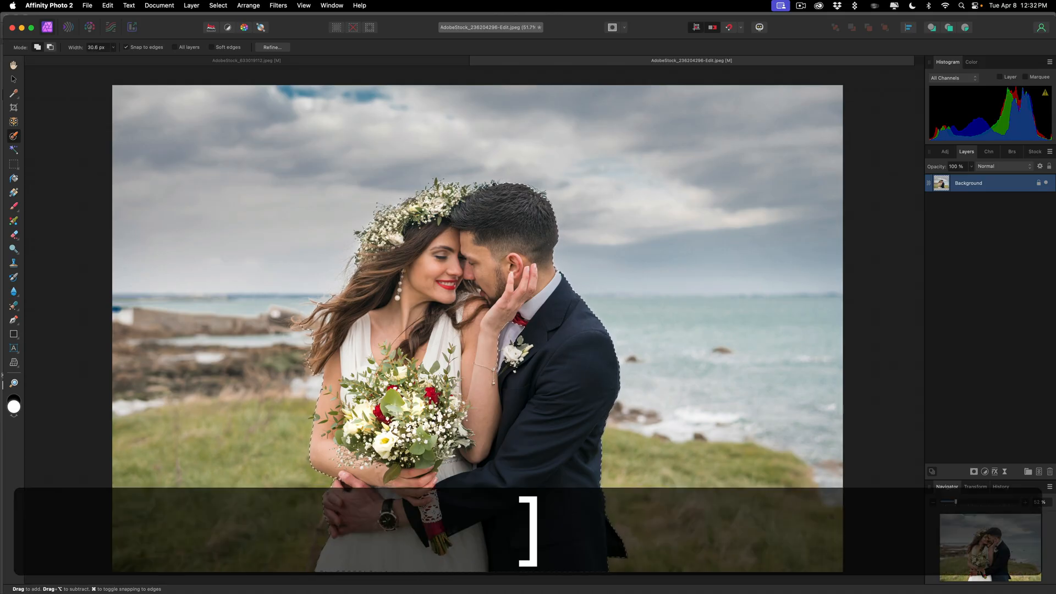
key(bracketright)
key(bracketright)
key(bracketright)
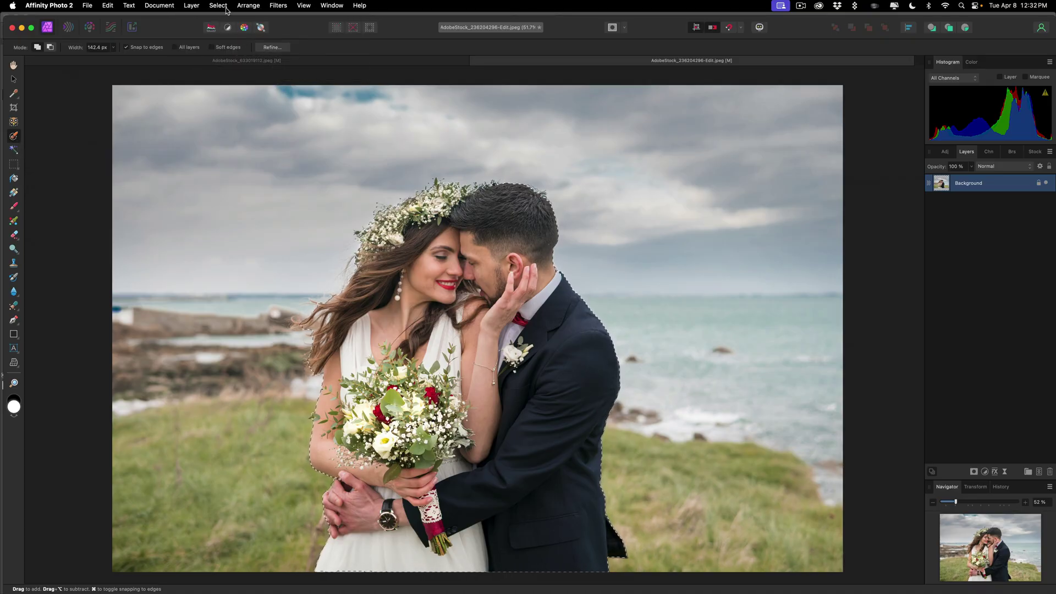
Bring up Refine Selection for the couple and move the dialog up out of the way
click(219, 5)
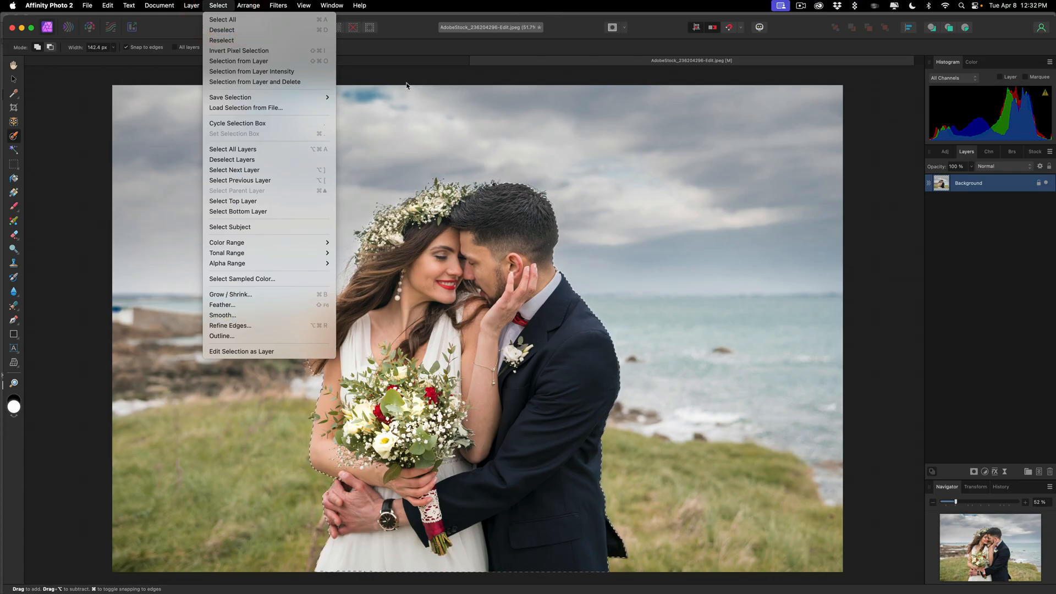
key(Escape)
click(272, 47)
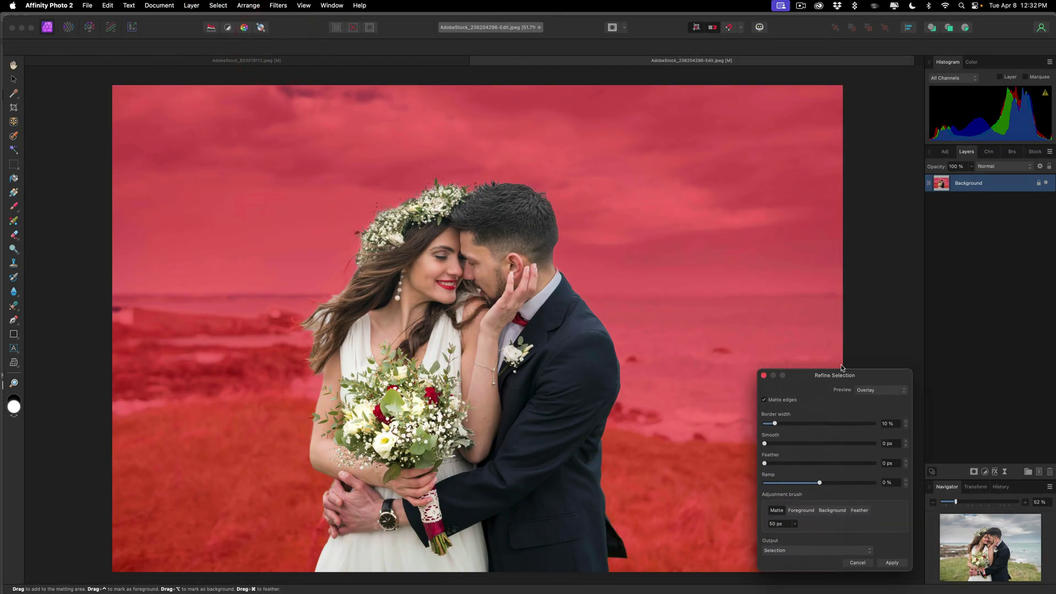
drag(838, 379, 837, 109)
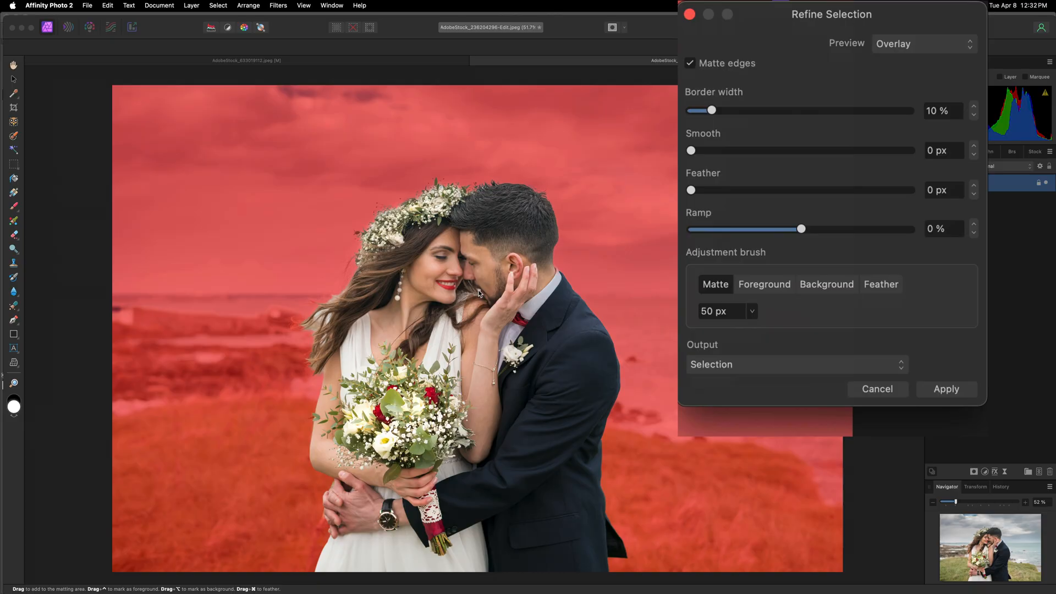
click(320, 420)
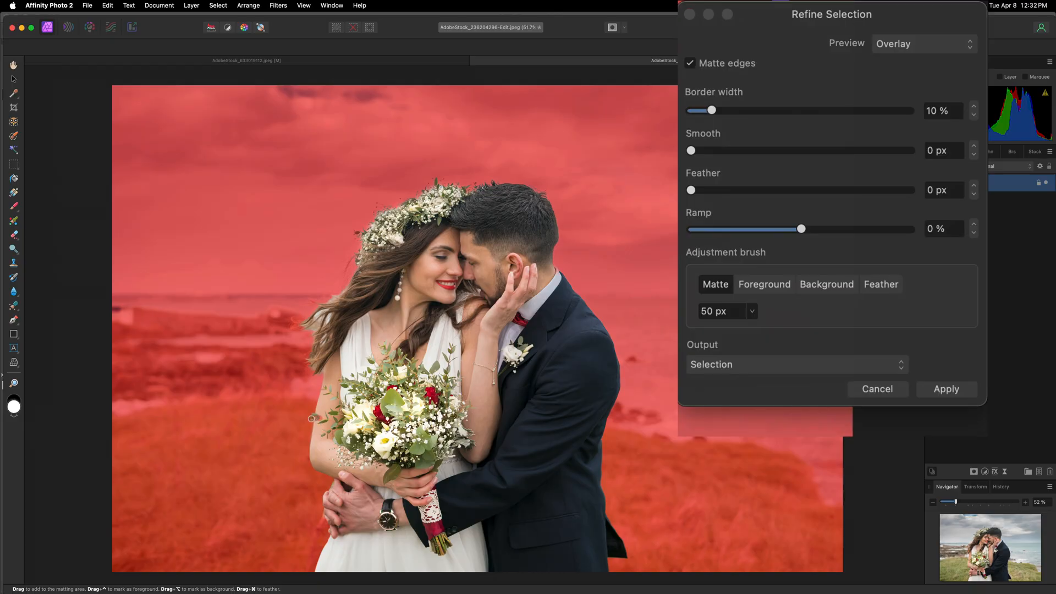
click(313, 419)
click(314, 415)
Set the refinement Preview to Black matte for the couple's cutout
click(895, 44)
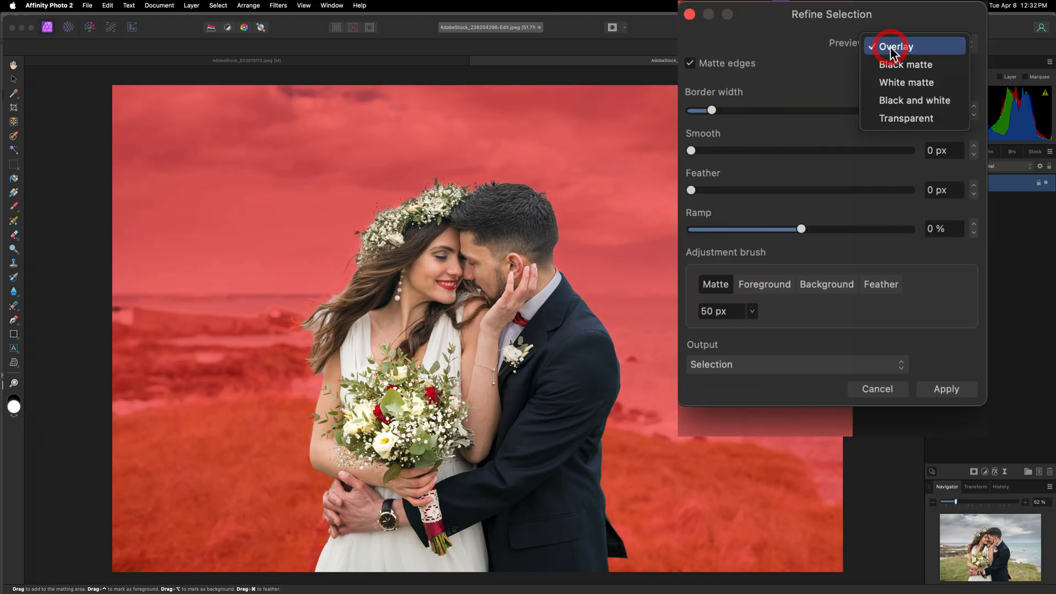
click(896, 64)
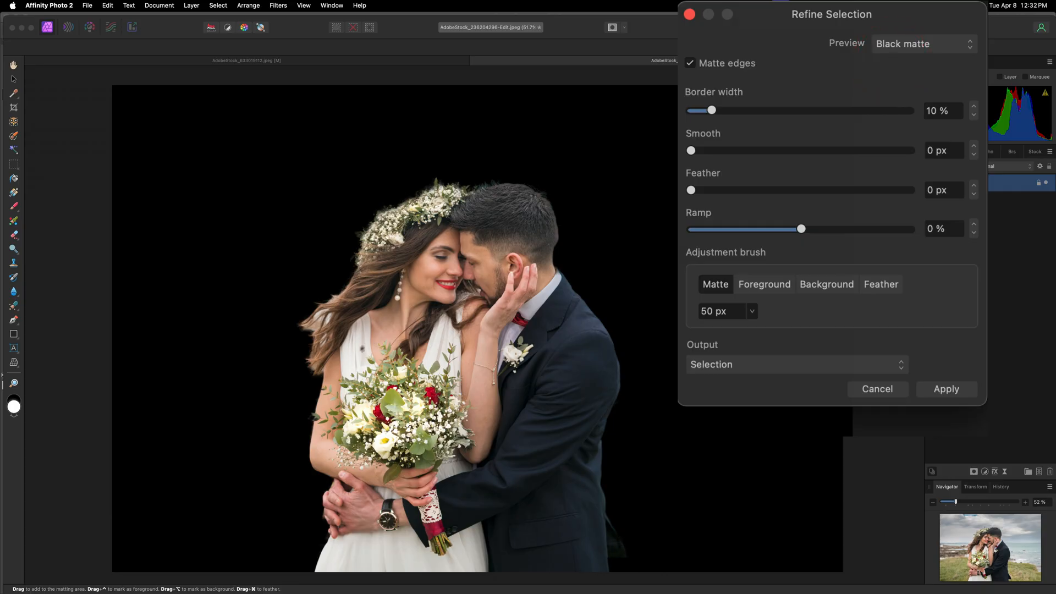
click(317, 420)
click(321, 419)
Cycle the refine brush through Foreground, Background and Feather, then paint Matte edging over the man's cheek
click(753, 291)
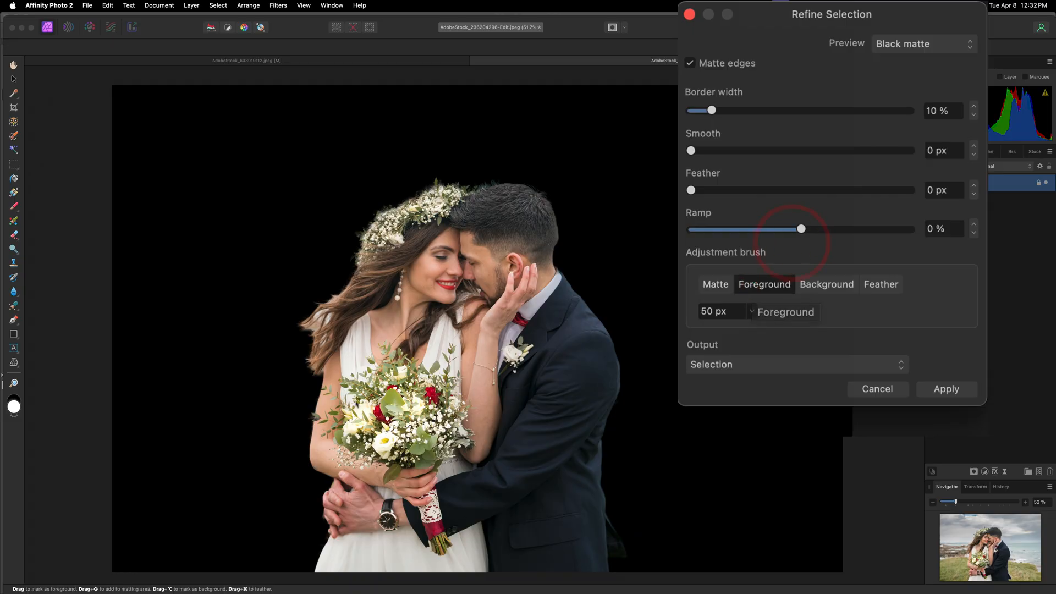
click(325, 422)
click(812, 286)
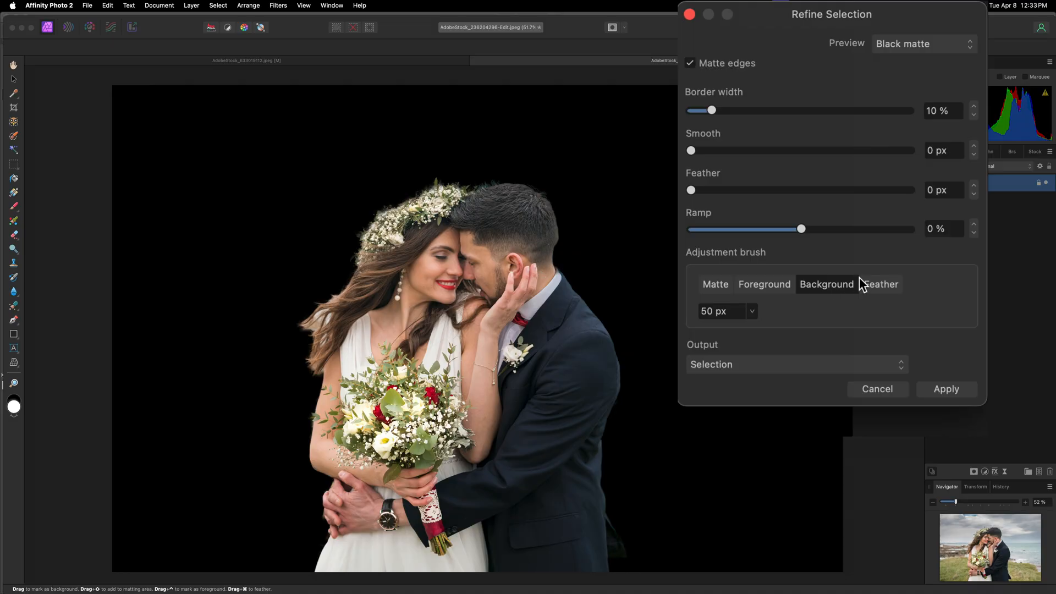
click(881, 284)
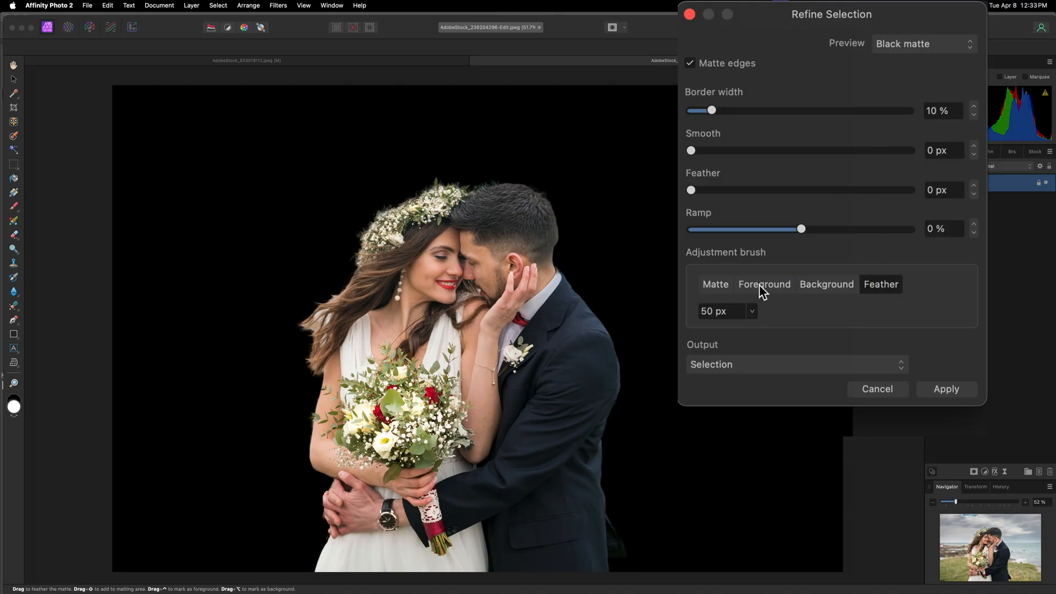
click(716, 284)
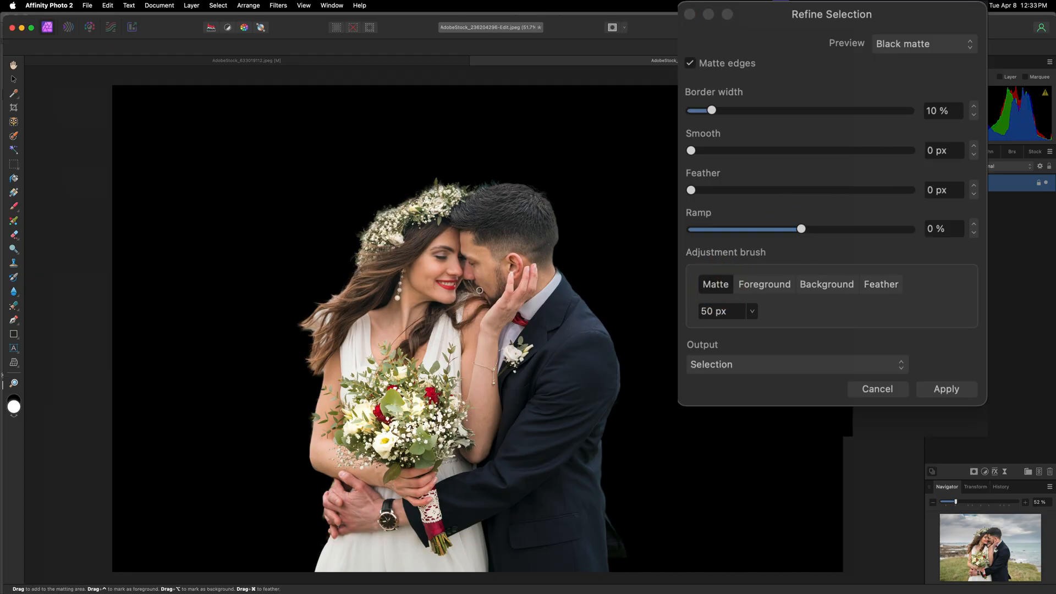
drag(482, 290, 499, 298)
Set Output to New layer with mask and apply the refined selection
click(792, 365)
click(783, 419)
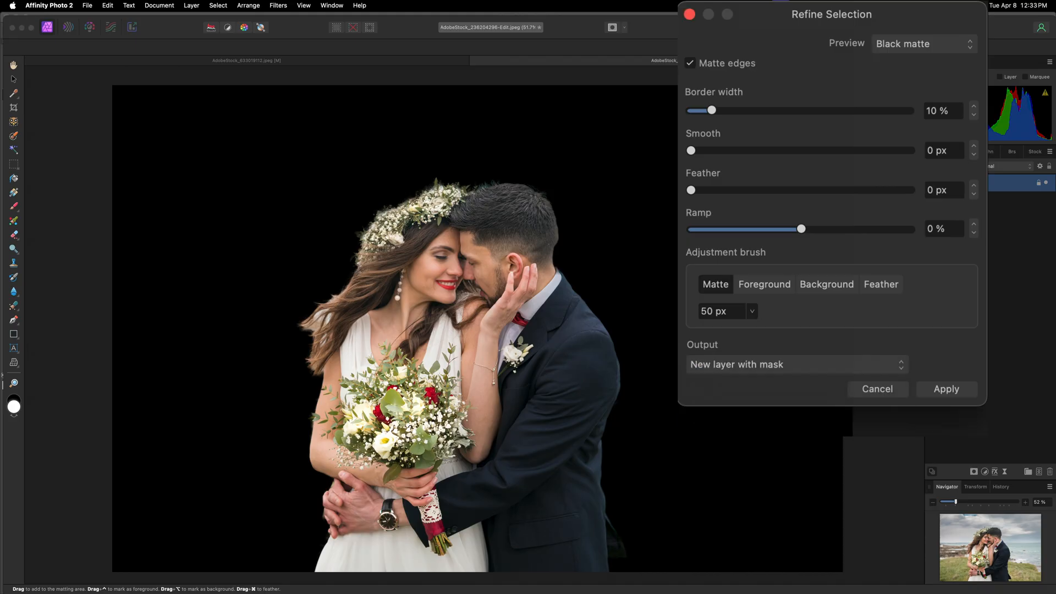
click(946, 390)
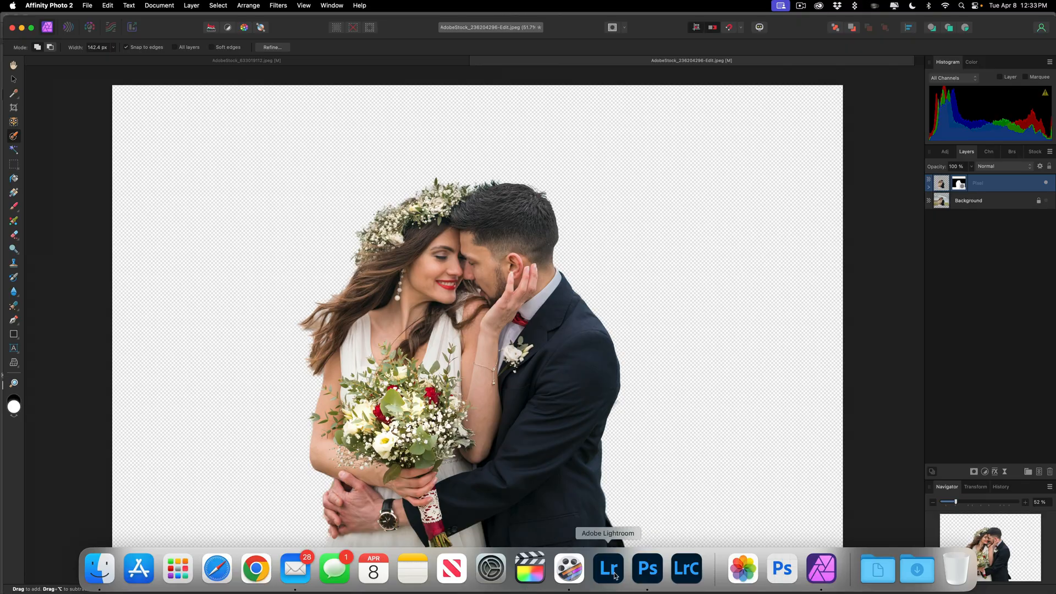
Switch to the wedding photo in Photoshop and run Select Subject with Device detection
click(647, 569)
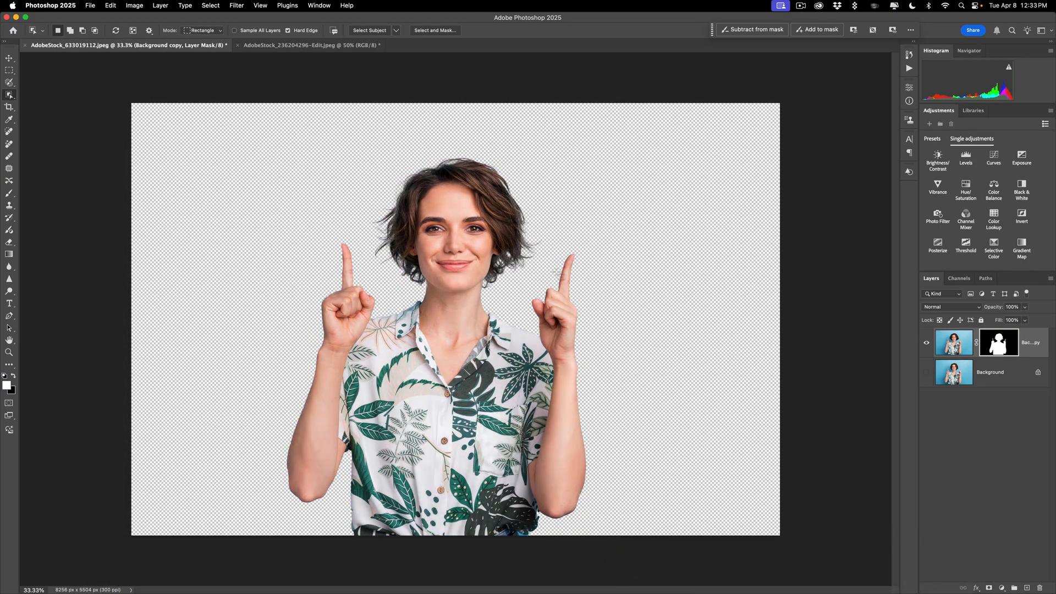
click(334, 47)
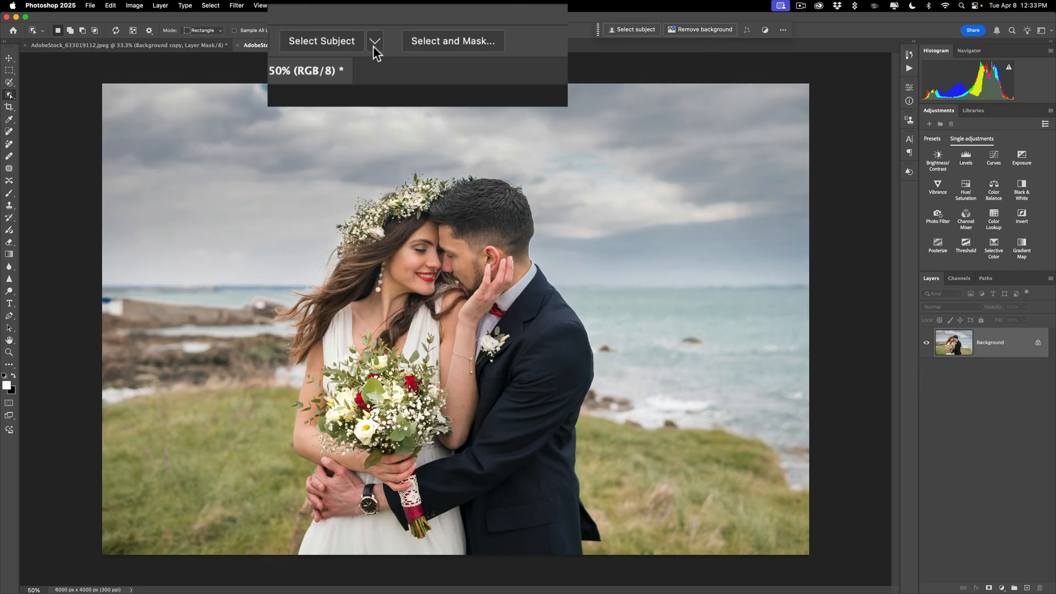
click(375, 43)
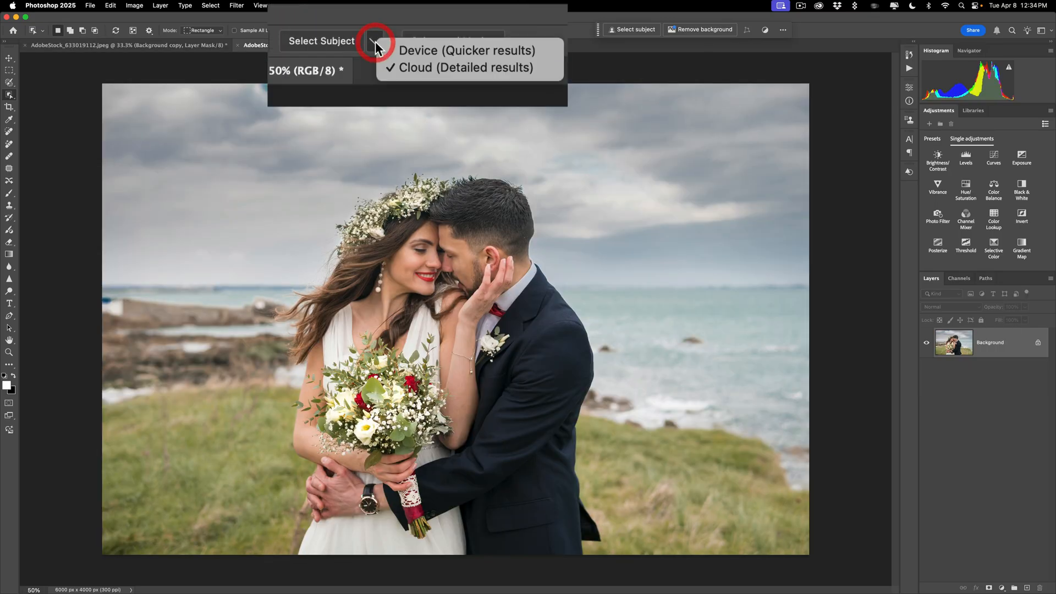
click(397, 47)
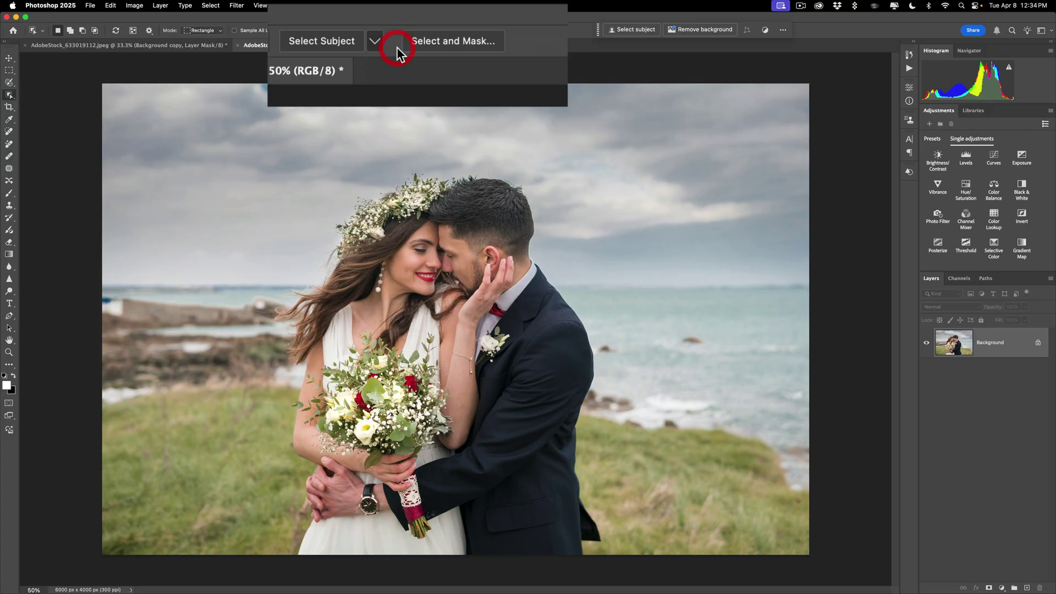
click(316, 42)
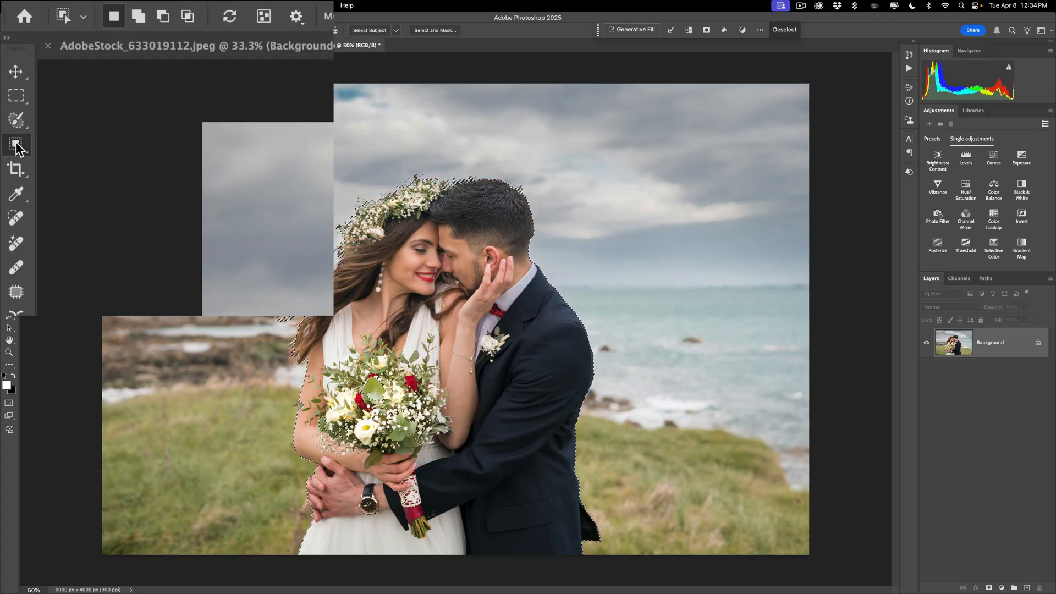
Choose the Quick Selection Tool and shrink its brush with [ for touch-ups
right_click(9, 94)
click(116, 160)
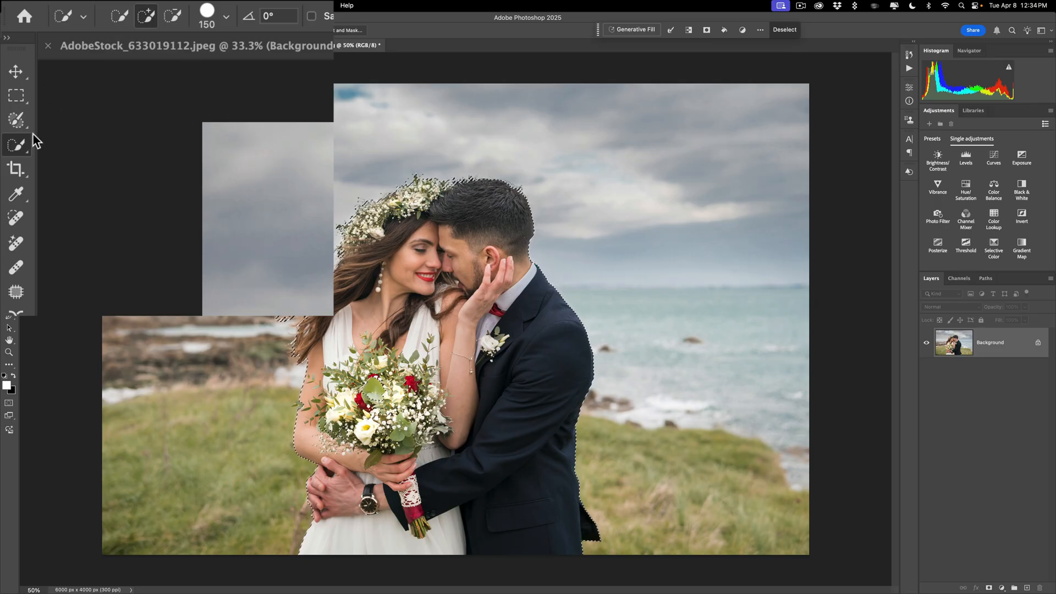
right_click(22, 147)
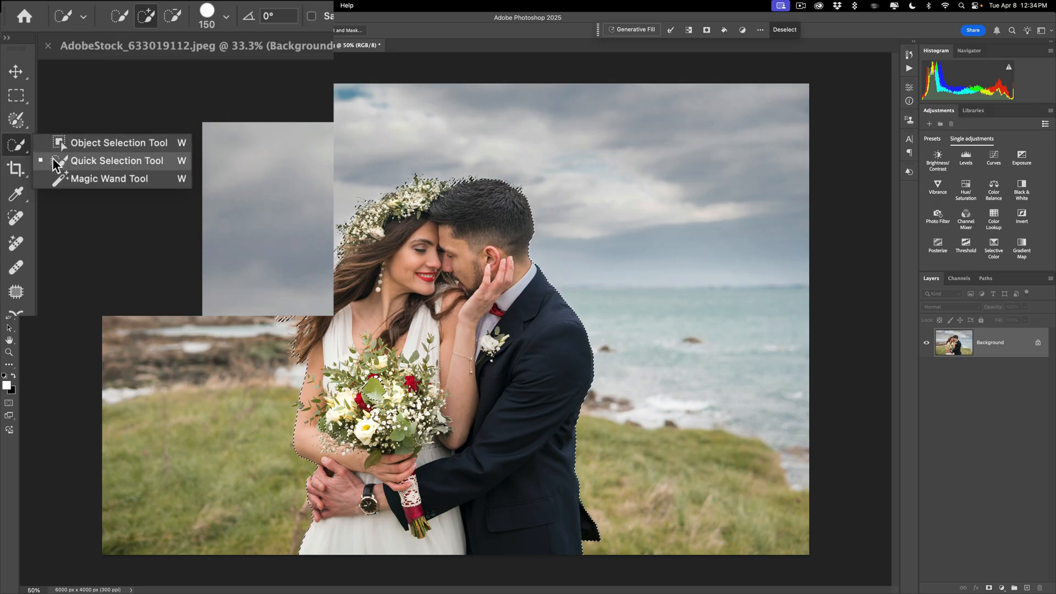
click(99, 153)
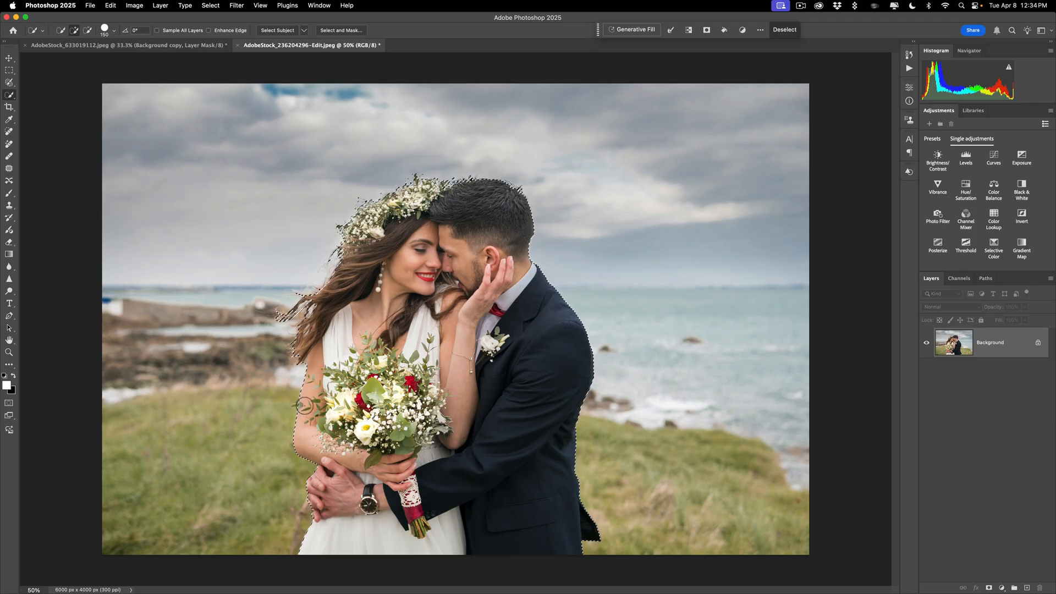
key(bracketleft)
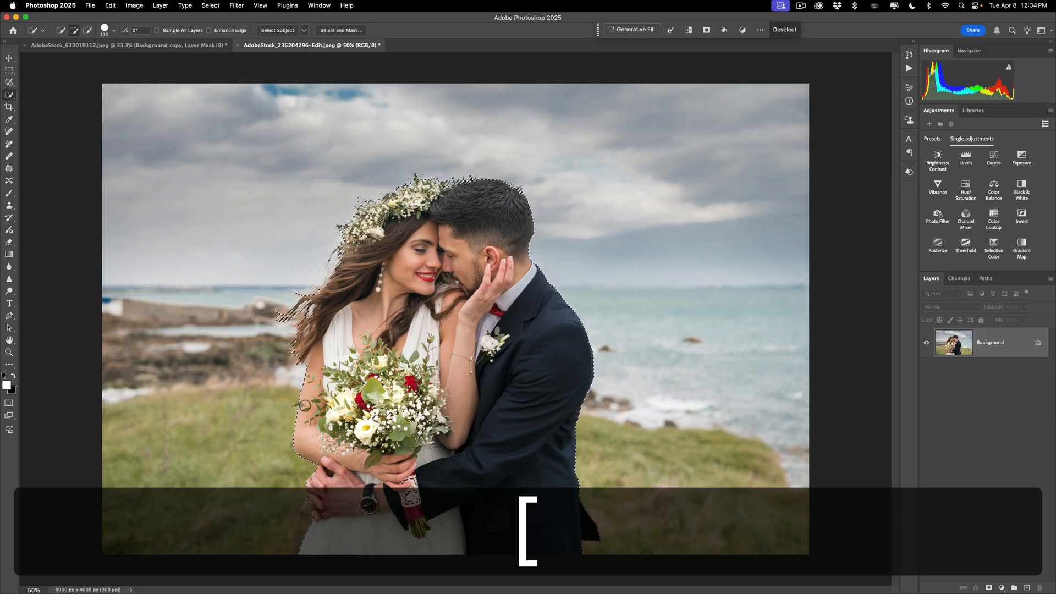
key(bracketleft)
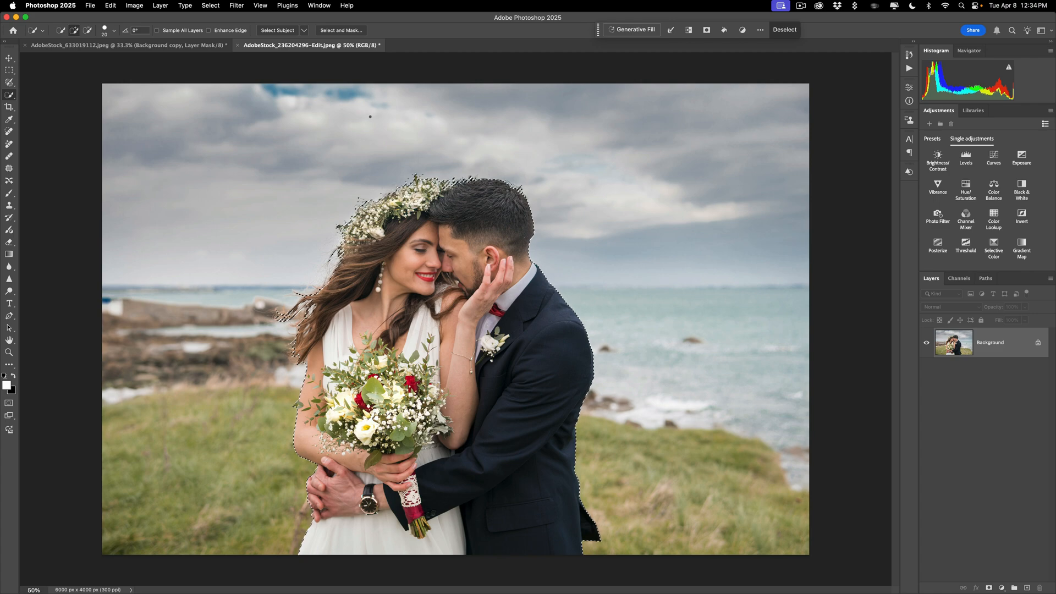
In Select and Mask, Refine Hair with Decontaminate Colors and confirm output to a New Layer with Layer Mask
click(412, 31)
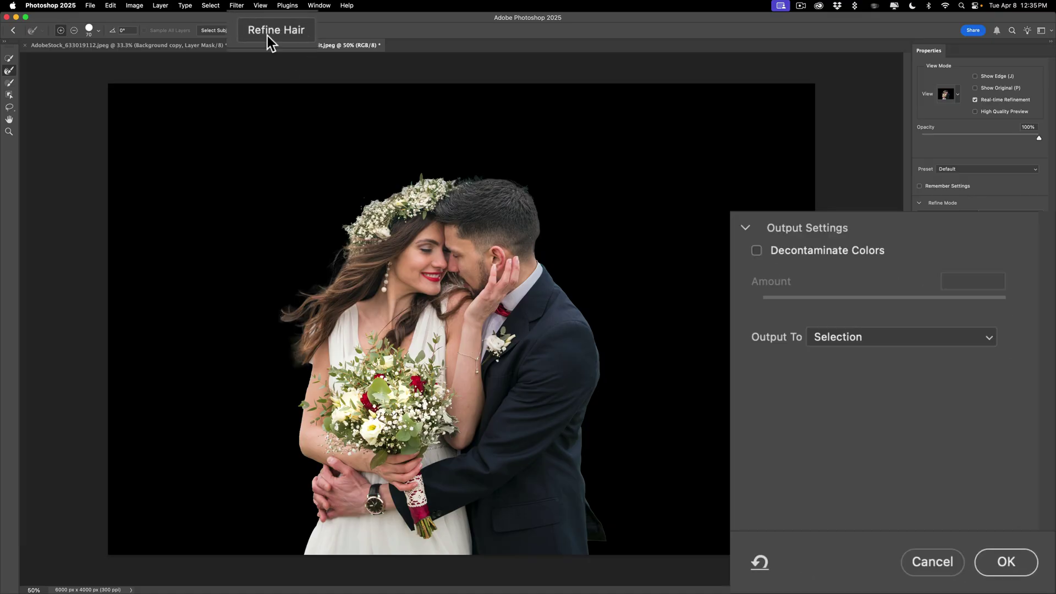
click(269, 32)
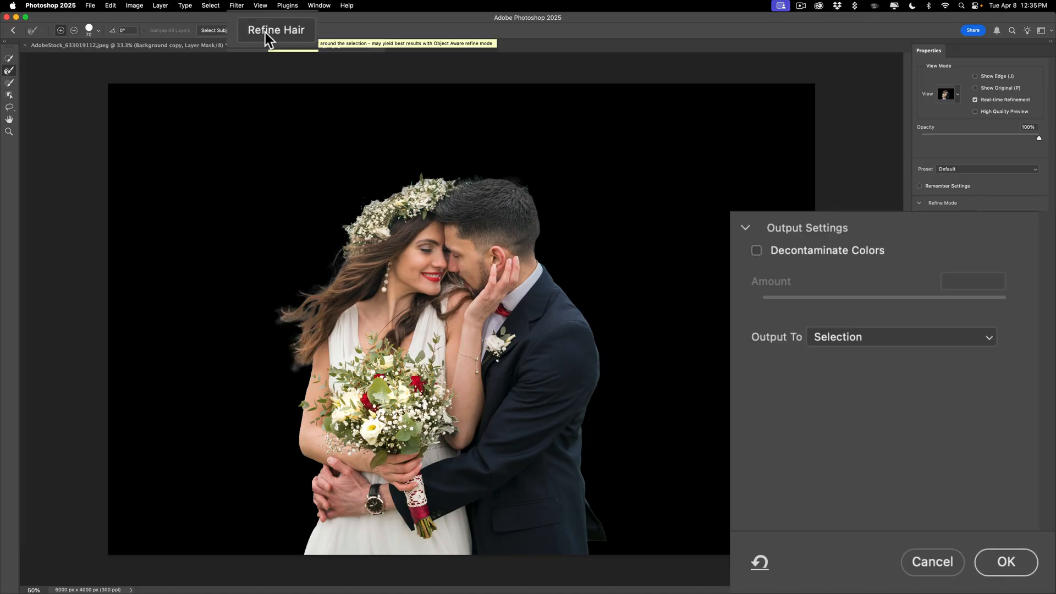
click(756, 252)
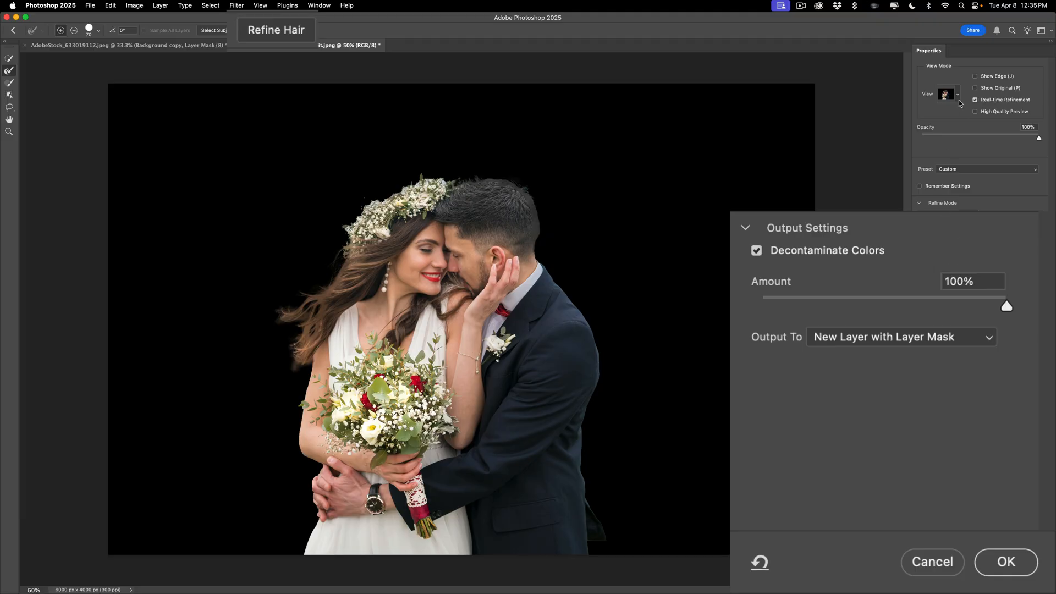
mouse_move(1038, 138)
mouse_down()
mouse_move(990, 138)
mouse_move(1039, 137)
mouse_up()
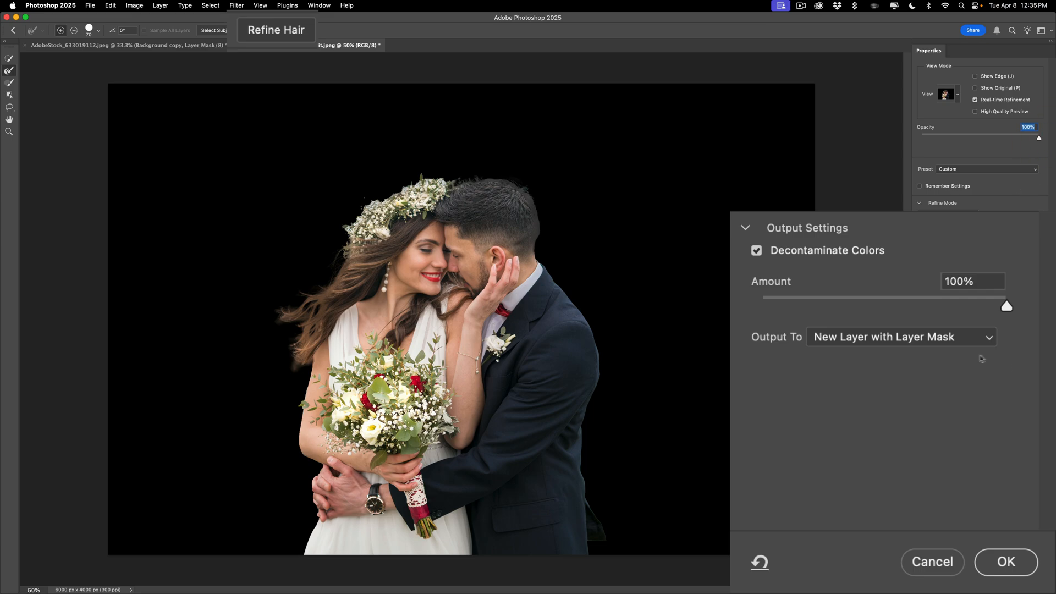
click(1006, 562)
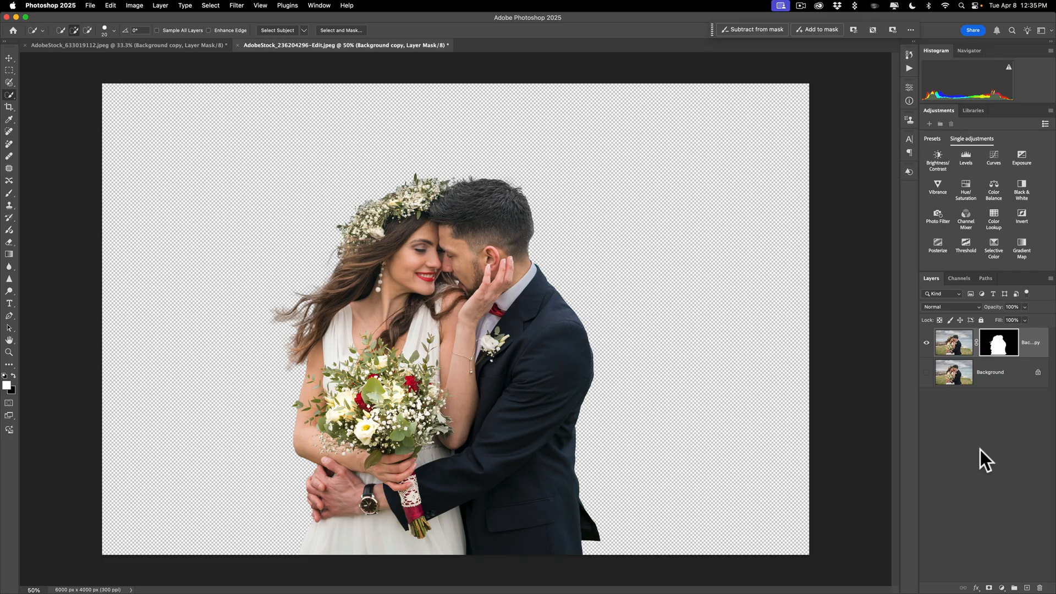
click(194, 45)
click(332, 31)
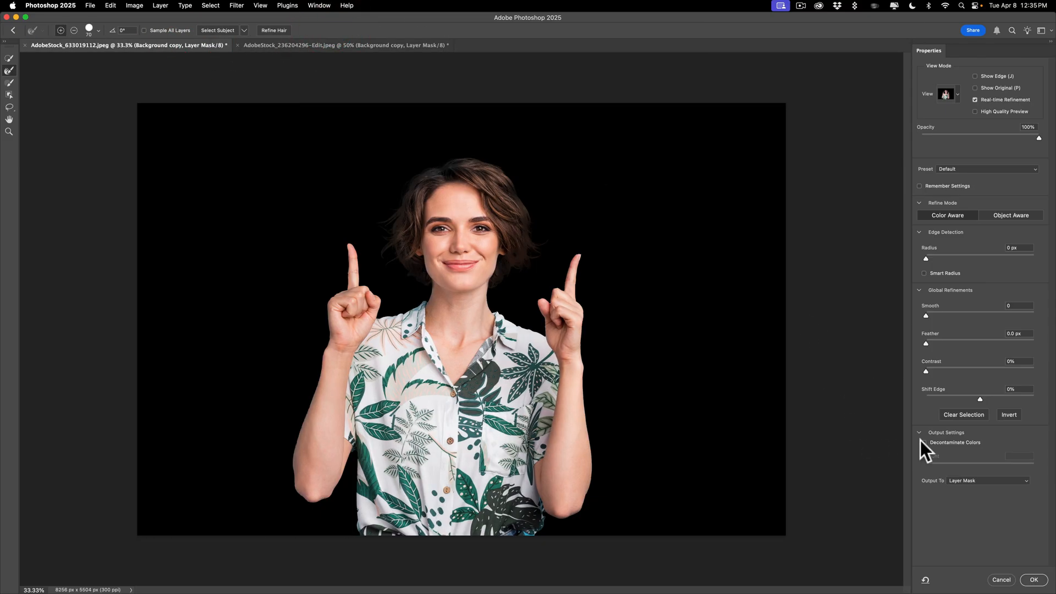
click(1003, 580)
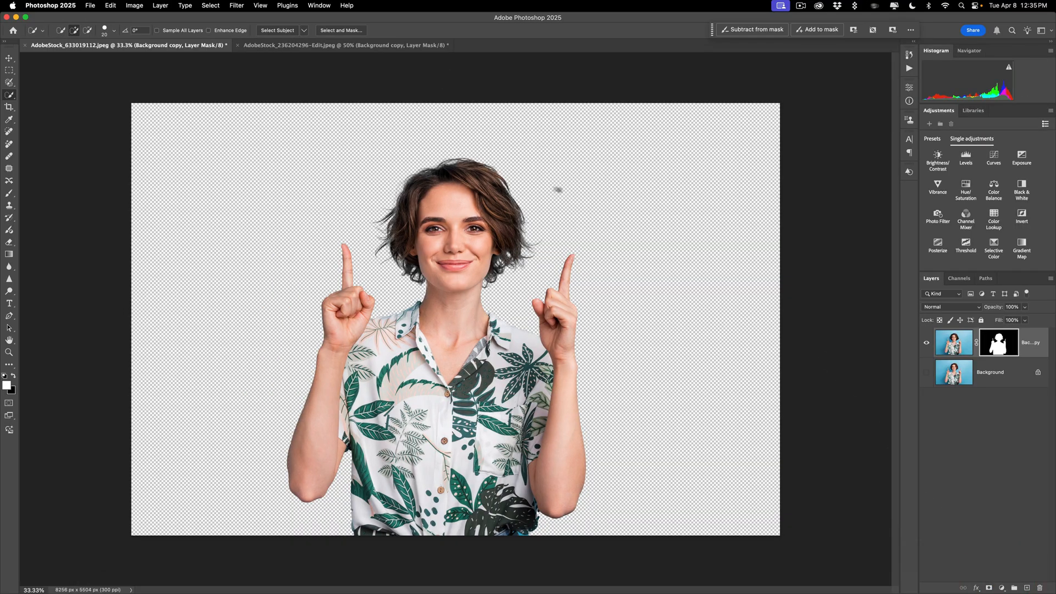
click(335, 45)
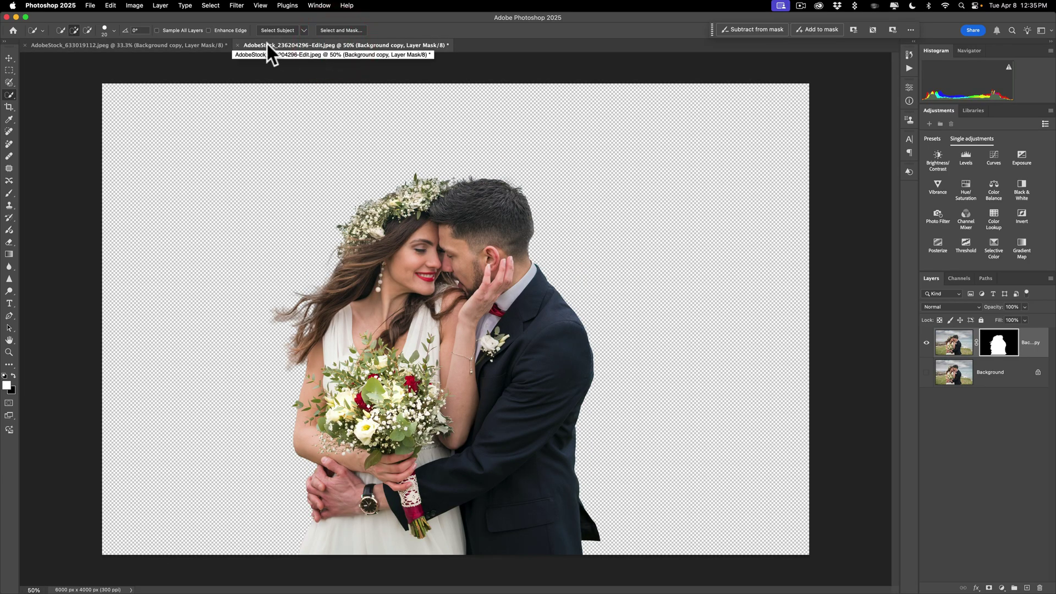